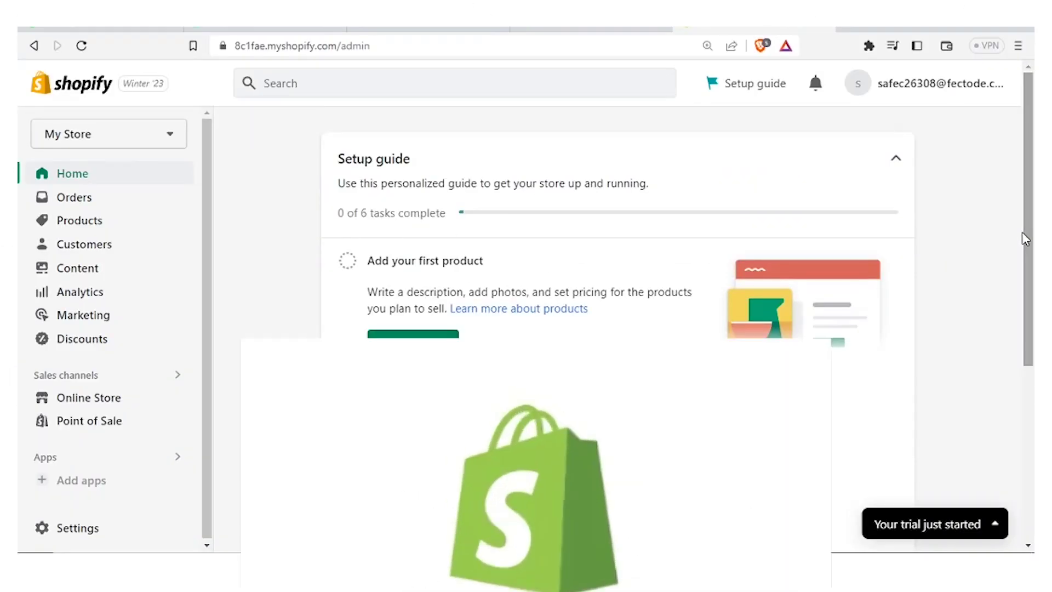
Go to the Online Store themes page
{"action": "scroll", "coordinate": [1025, 239], "scroll_direction": "down", "scroll_amount": 1}
{"action": "left_click_drag", "start_coordinate": [1028, 240], "coordinate": [1029, 215]}
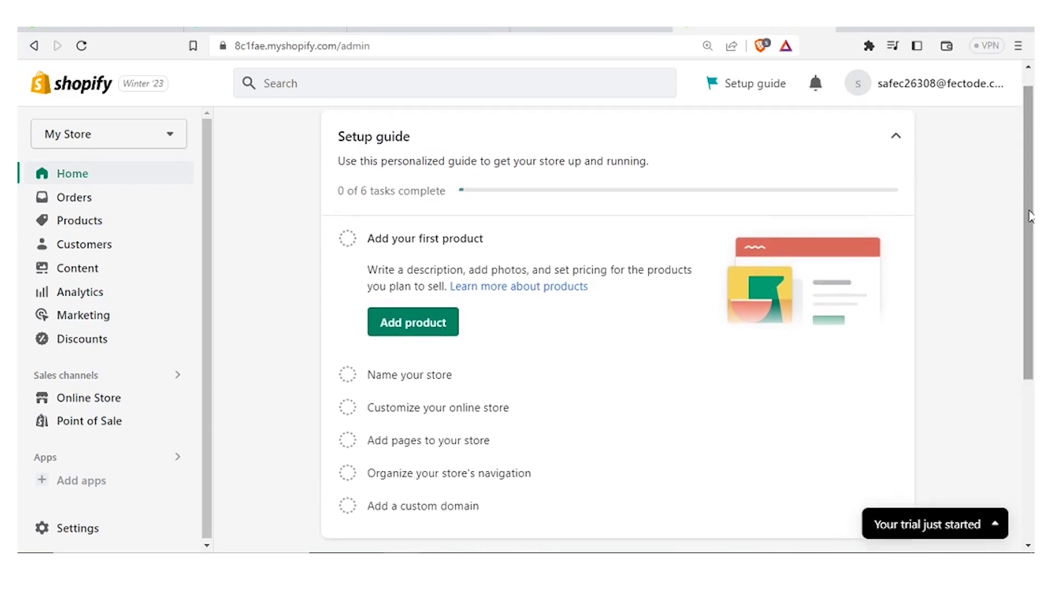
{"action": "left_click_drag", "start_coordinate": [1030, 217], "coordinate": [1028, 181]}
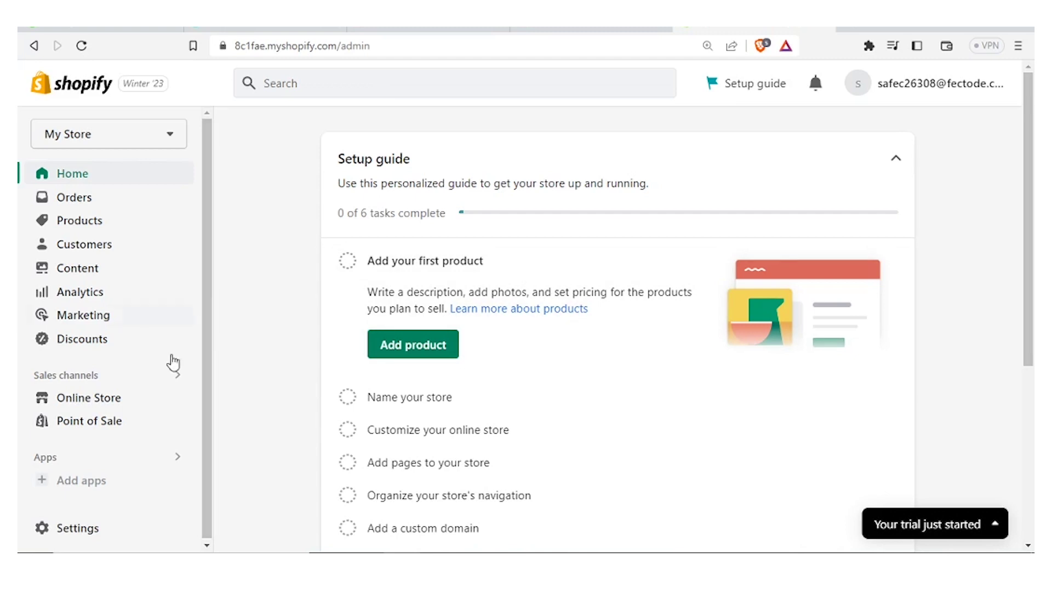
{"action": "left_click", "coordinate": [117, 400]}
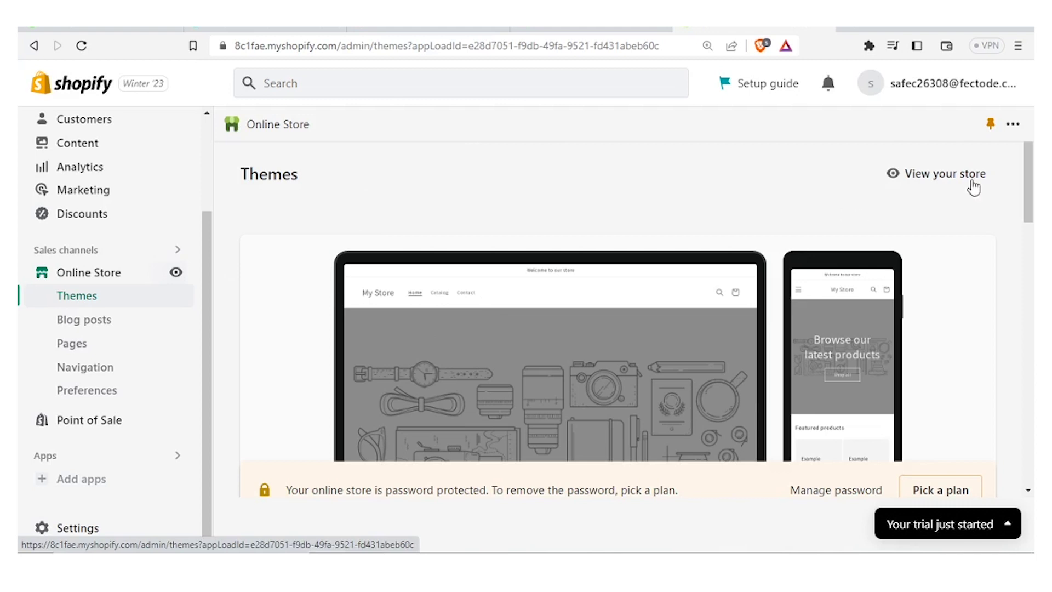
Open the Dawn theme's code editor from its actions menu
{"action": "mouse_move", "coordinate": [1026, 146]}
{"action": "left_mouse_down"}
{"action": "mouse_move", "coordinate": [1025, 223]}
{"action": "mouse_move", "coordinate": [1028, 157]}
{"action": "left_mouse_up"}
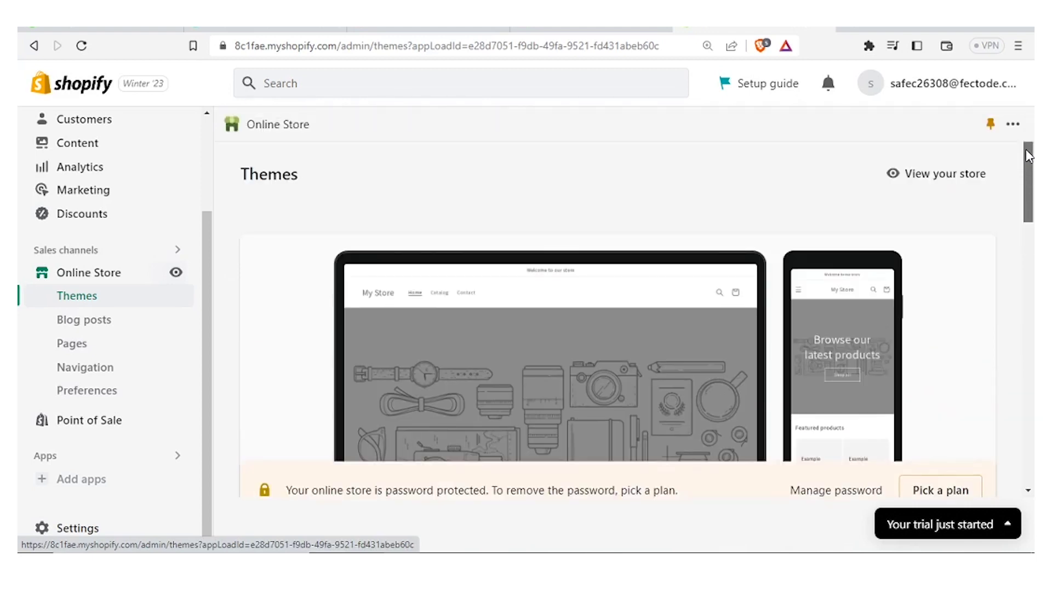
{"action": "scroll", "coordinate": [1020, 230], "scroll_direction": "down", "scroll_amount": 3}
{"action": "scroll", "coordinate": [1021, 230], "scroll_direction": "down", "scroll_amount": 1}
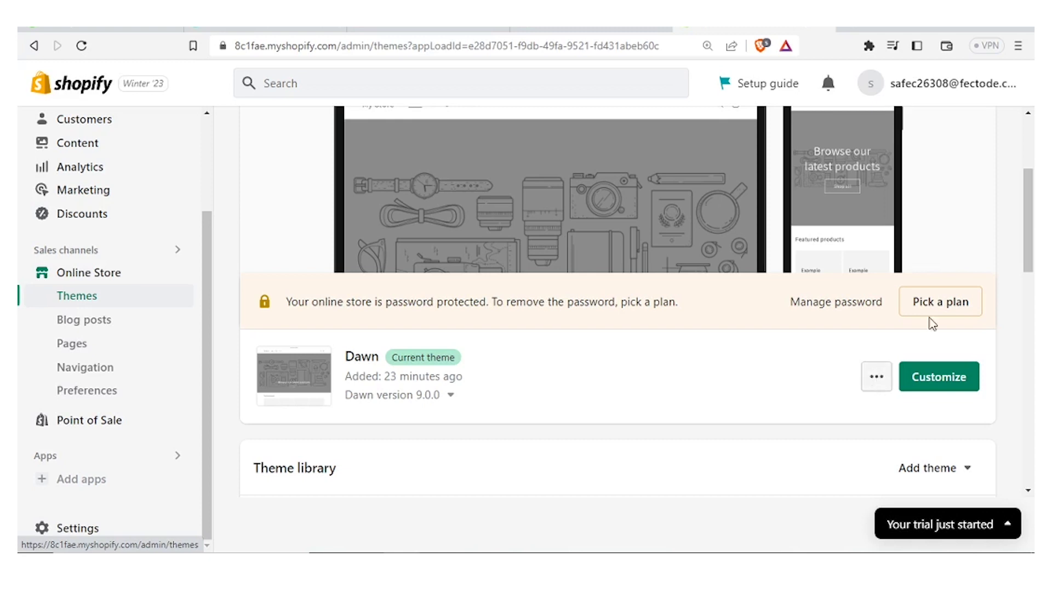
{"action": "left_click_drag", "start_coordinate": [1028, 238], "coordinate": [1027, 269]}
{"action": "left_click", "coordinate": [881, 254]}
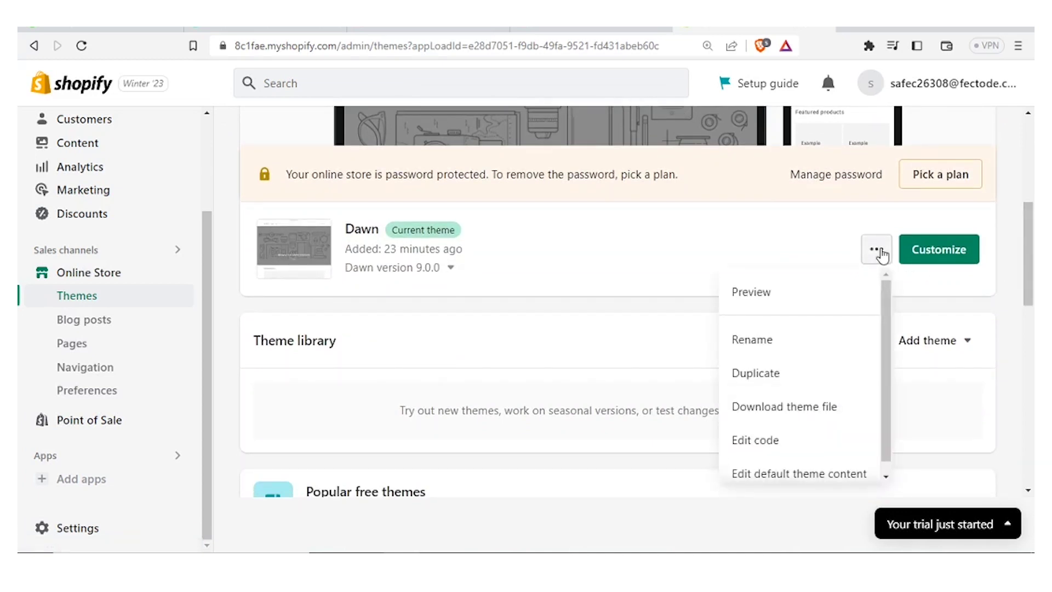
{"action": "left_click_drag", "start_coordinate": [884, 296], "coordinate": [886, 306]}
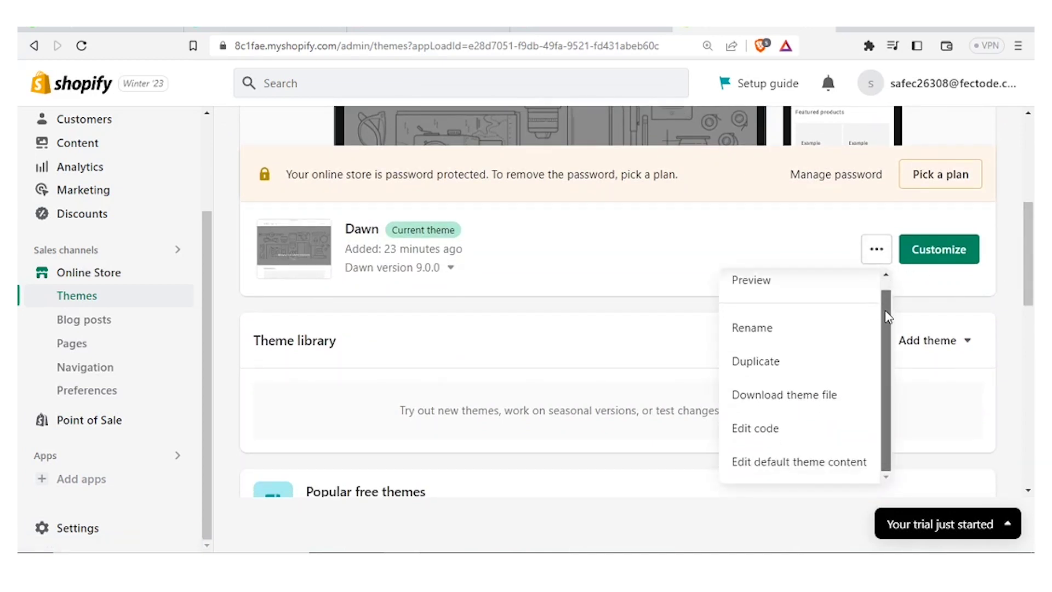
{"action": "left_click", "coordinate": [789, 427]}
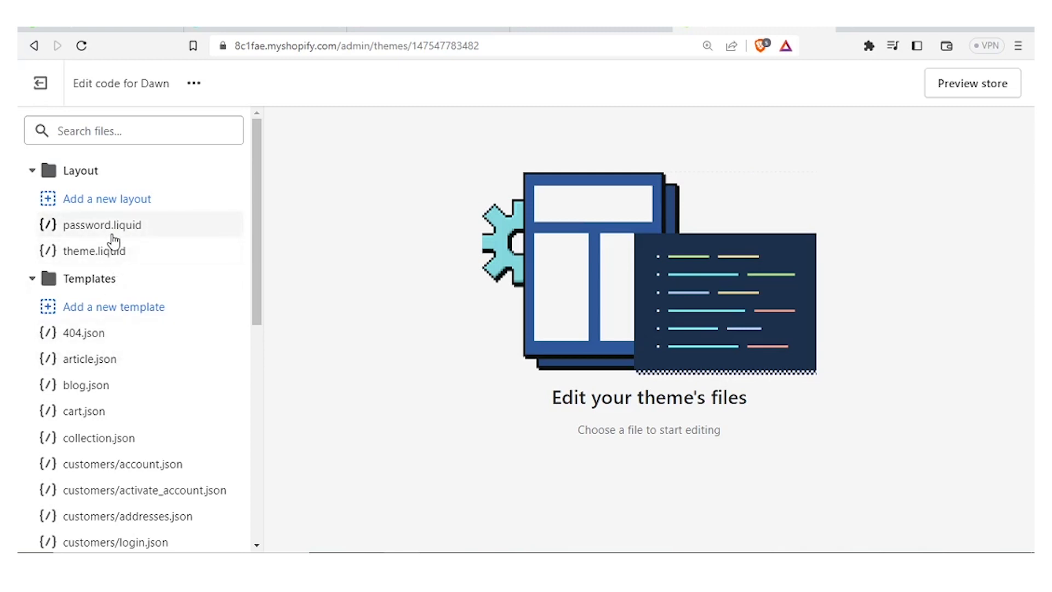
Open password.liquid and then theme.liquid from Layout, scrolling through each file's code
{"action": "left_click", "coordinate": [112, 232]}
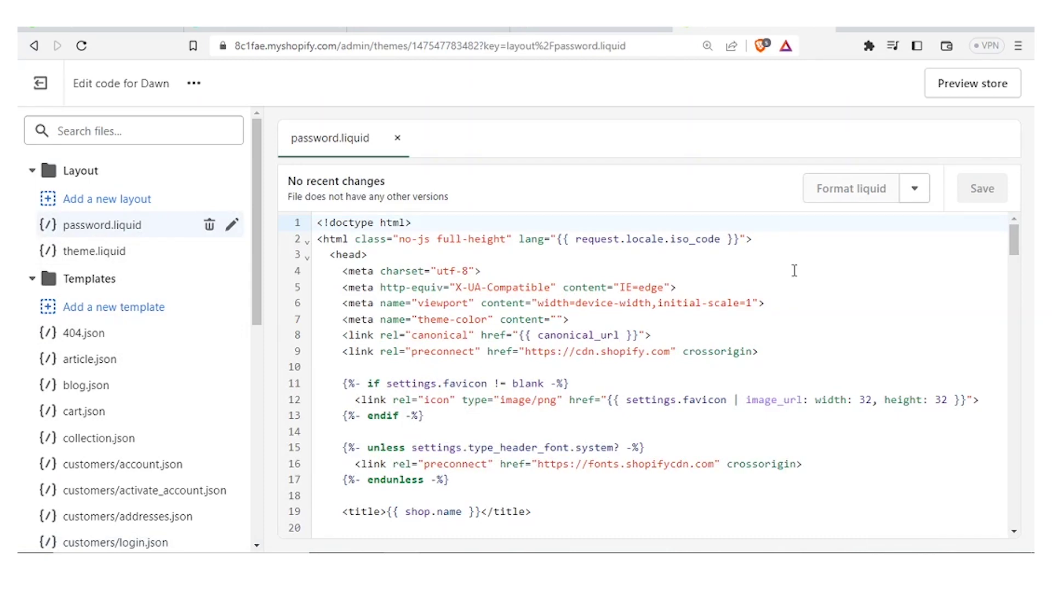
{"action": "left_click_drag", "start_coordinate": [1013, 241], "coordinate": [1015, 510]}
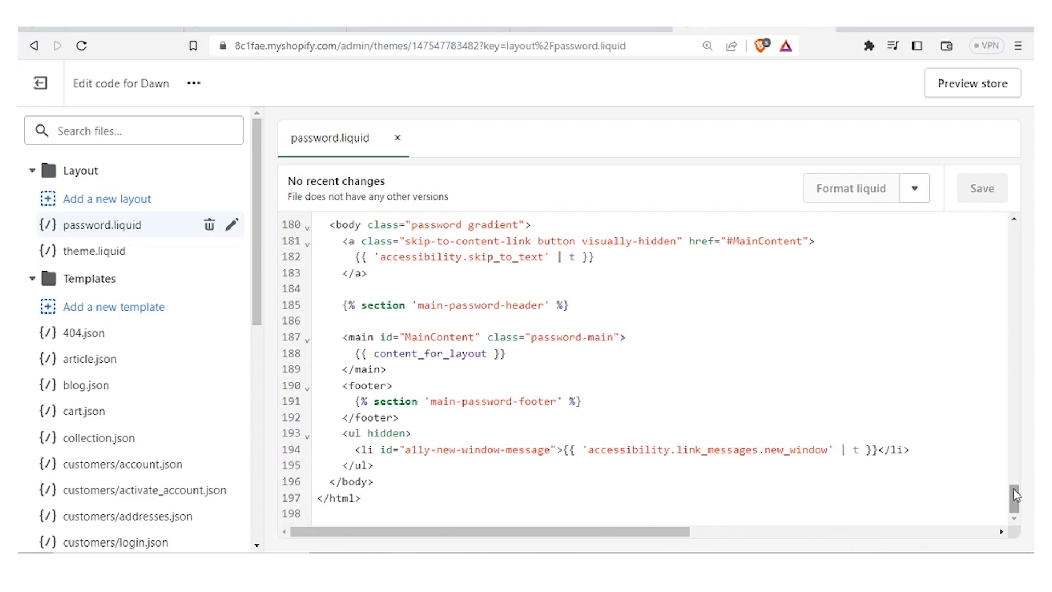
{"action": "left_click", "coordinate": [120, 258]}
{"action": "left_click_drag", "start_coordinate": [1014, 236], "coordinate": [1014, 511]}
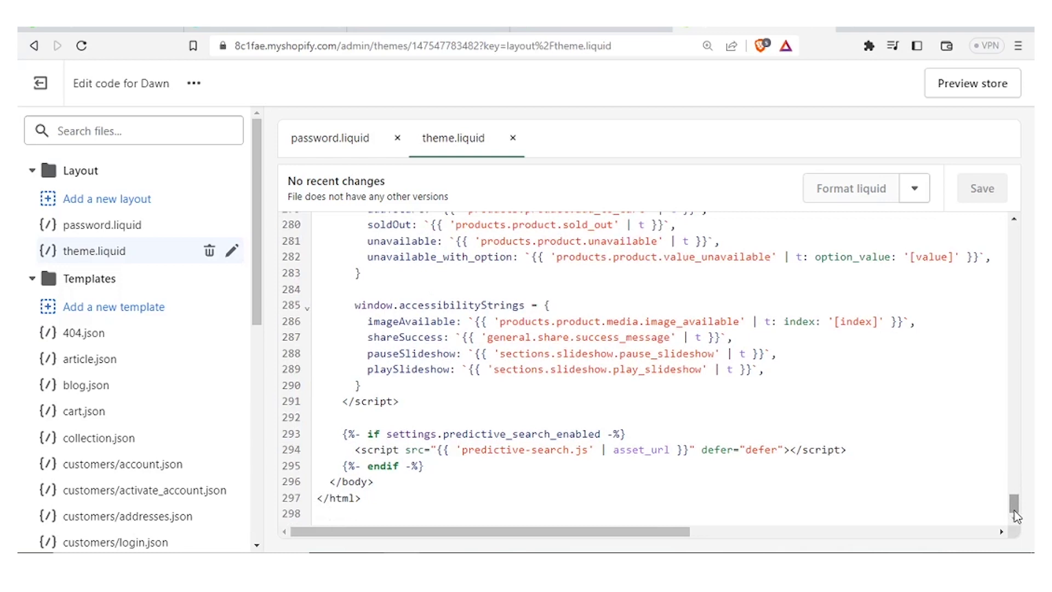
{"action": "left_click_drag", "start_coordinate": [1014, 508], "coordinate": [1021, 173]}
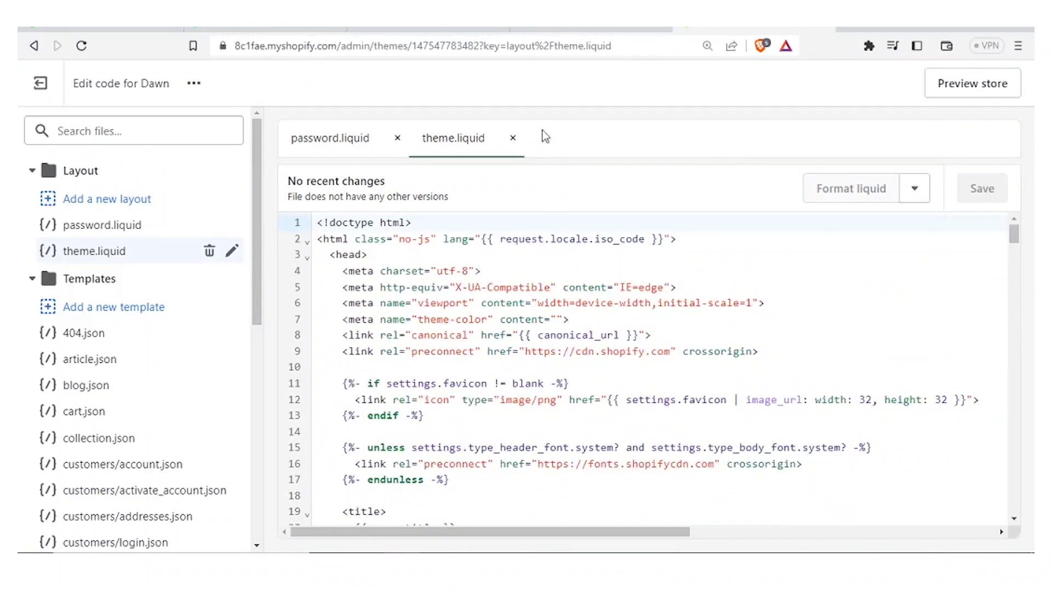
Return to Themes, customize Dawn, and select the Header section on the Home page
{"action": "left_click", "coordinate": [33, 47]}
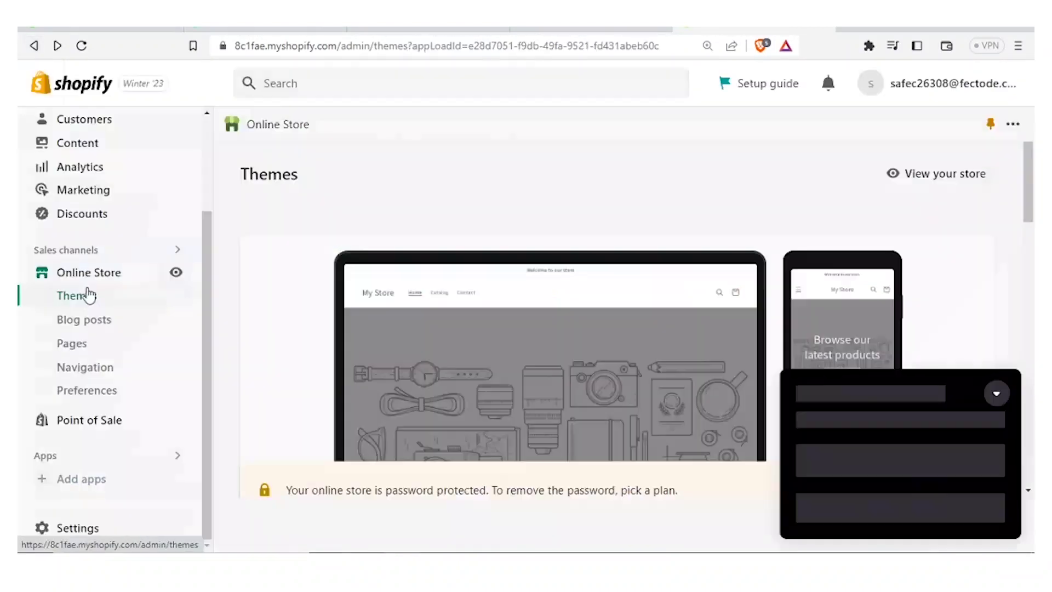
{"action": "scroll", "coordinate": [630, 301], "scroll_direction": "down", "scroll_amount": 4}
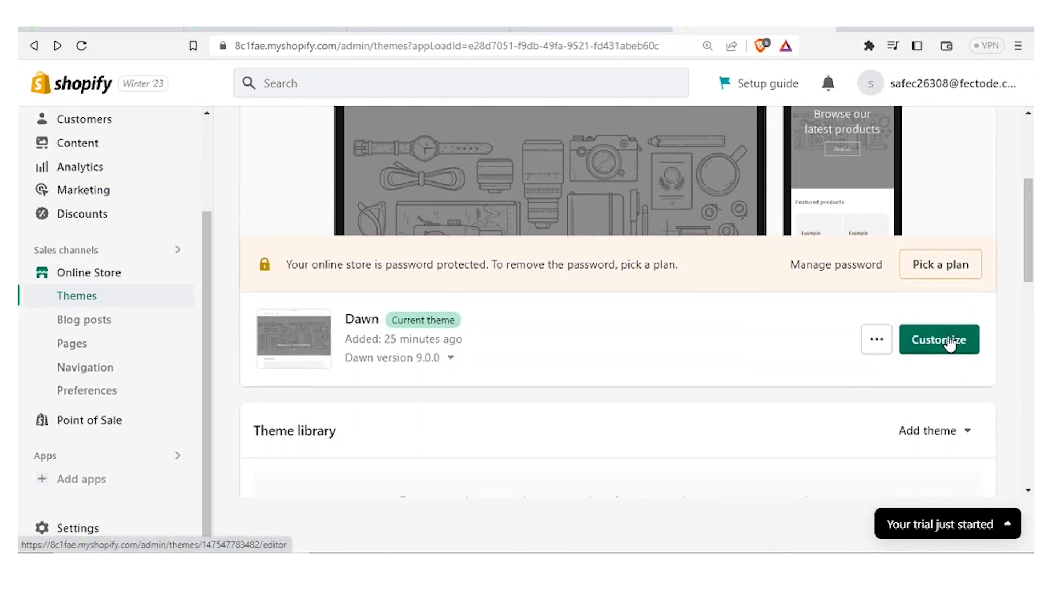
{"action": "left_click", "coordinate": [950, 341]}
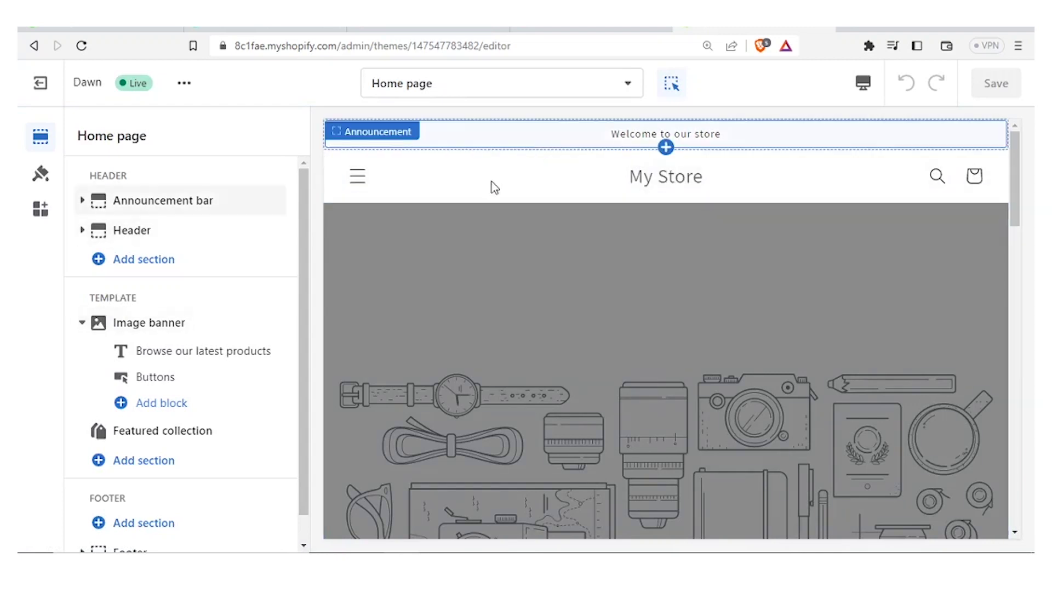
{"action": "left_click_drag", "start_coordinate": [1011, 176], "coordinate": [987, 161]}
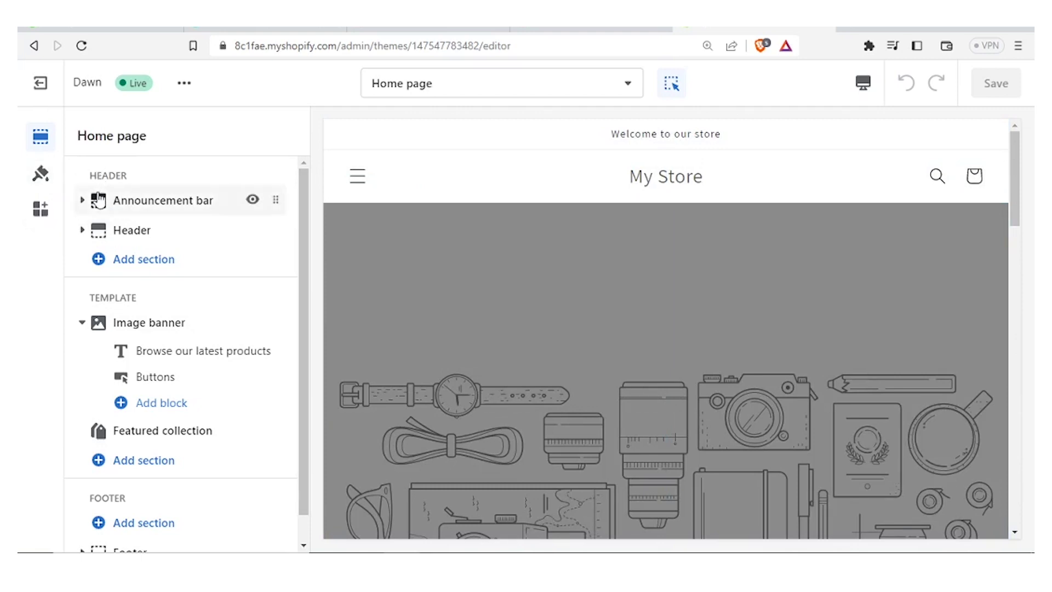
{"action": "left_click", "coordinate": [121, 233]}
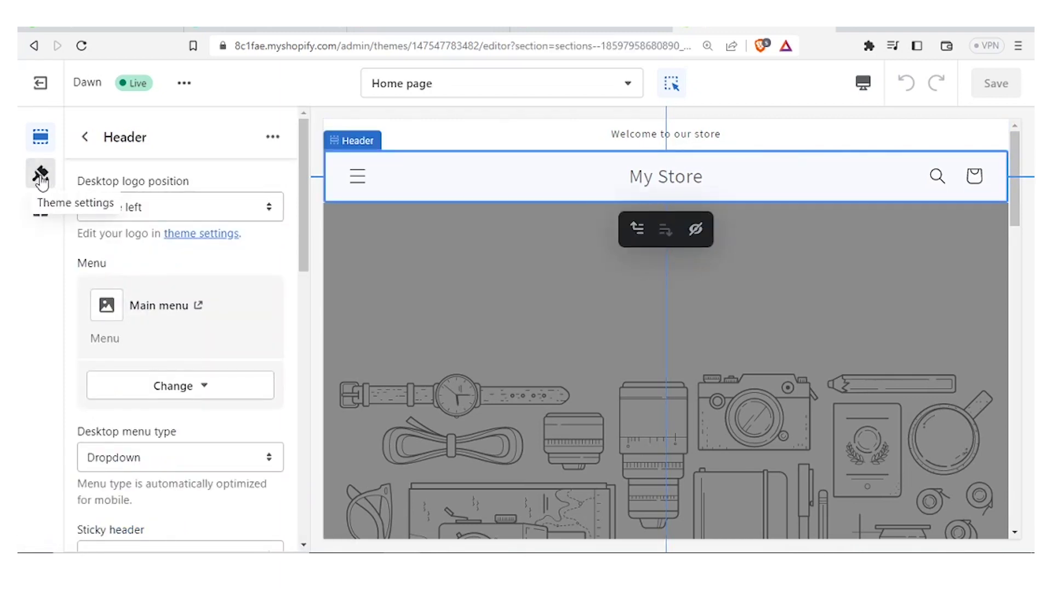
In Theme settings, expand LOGO and bring up the logo image picker
{"action": "left_click", "coordinate": [41, 177]}
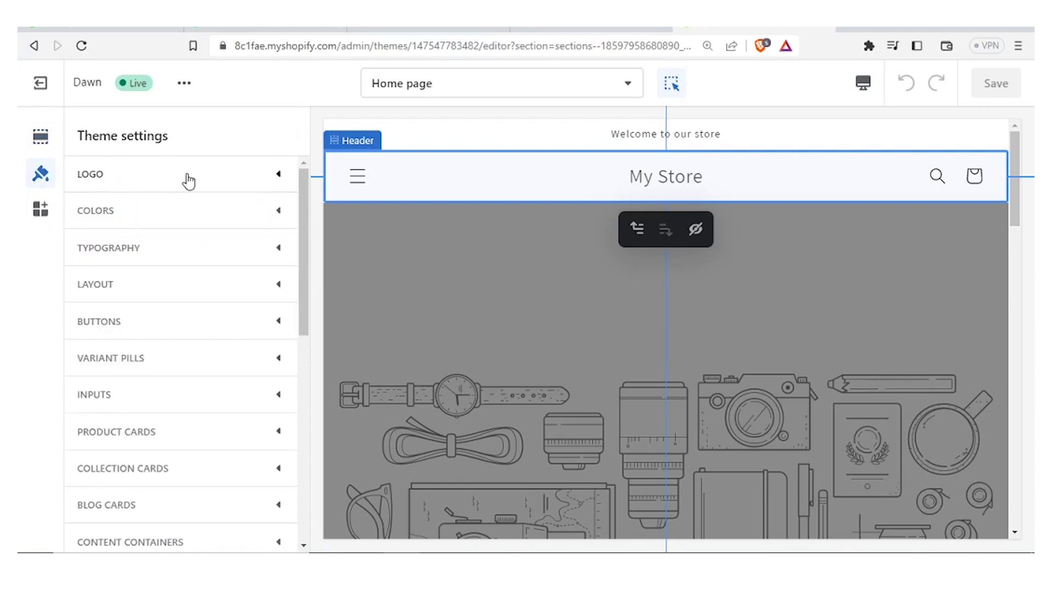
{"action": "mouse_move", "coordinate": [302, 186]}
{"action": "left_mouse_down"}
{"action": "mouse_move", "coordinate": [309, 366]}
{"action": "mouse_move", "coordinate": [308, 189]}
{"action": "left_mouse_up"}
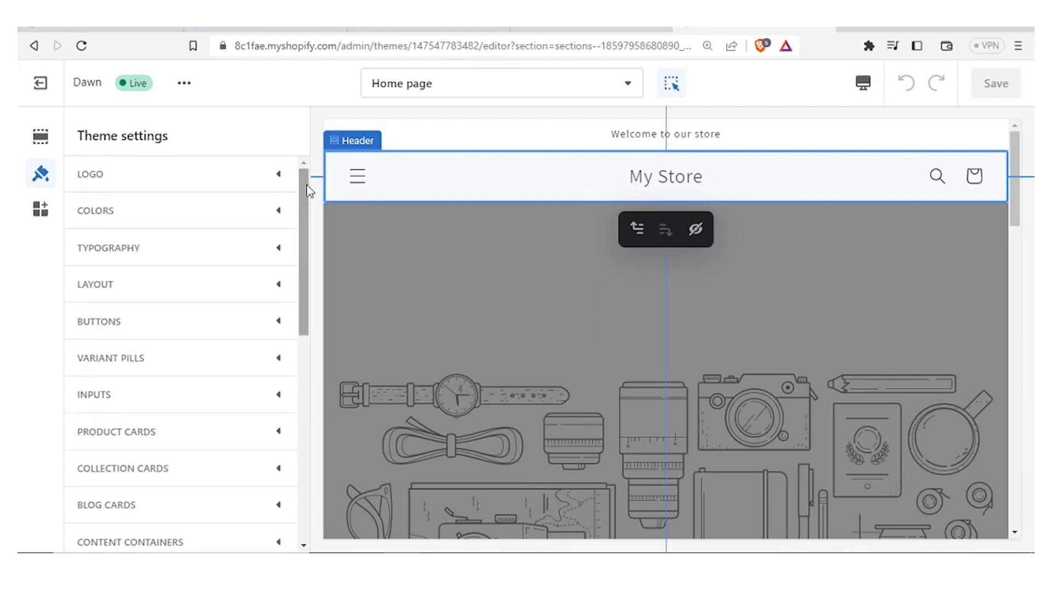
{"action": "left_click", "coordinate": [280, 175]}
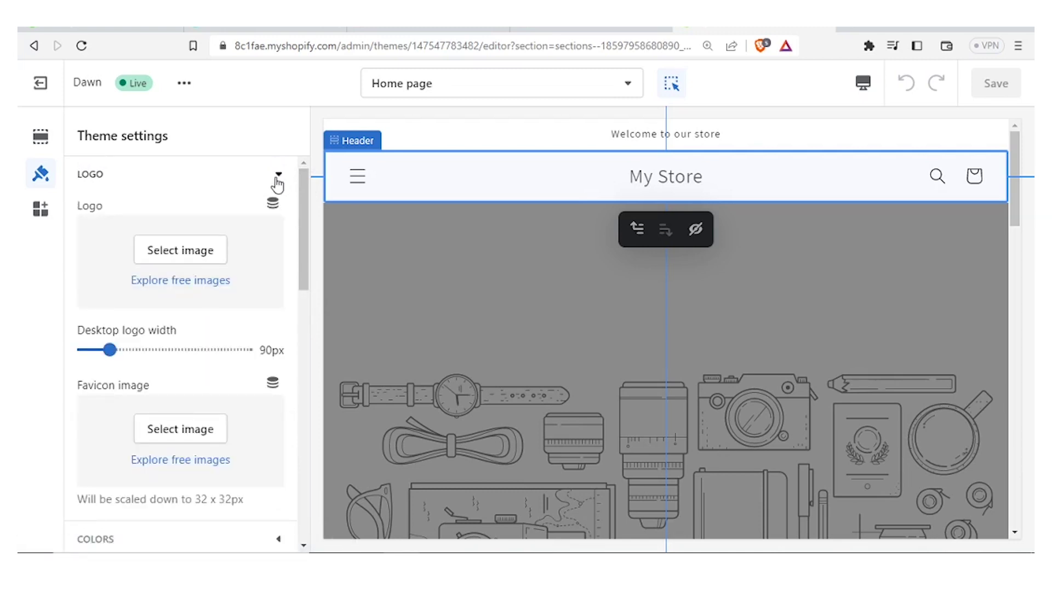
{"action": "left_click", "coordinate": [210, 256]}
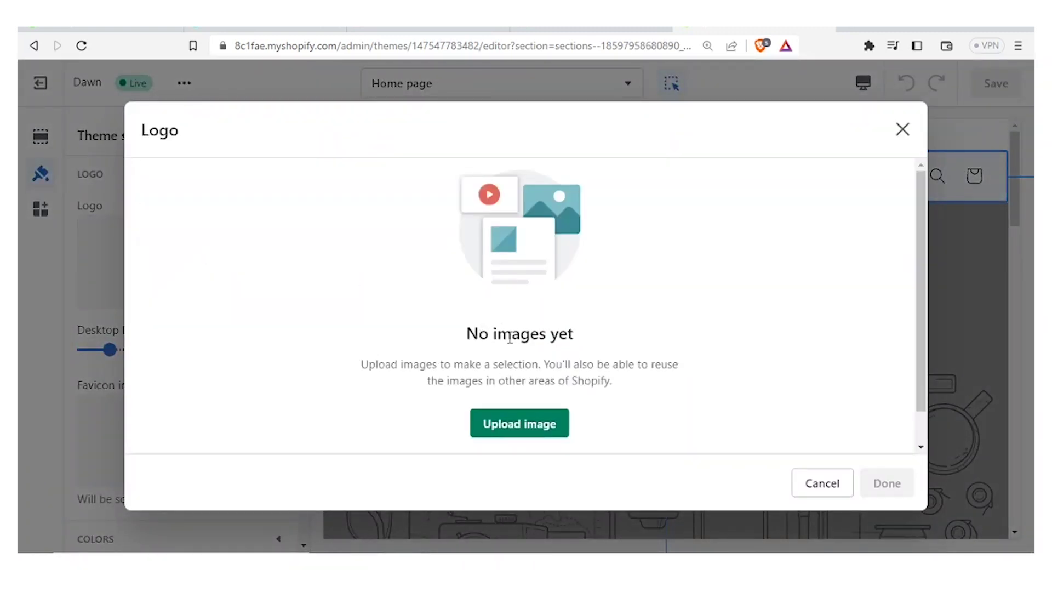
Upload the 'logo new 2022' file and set it as the store logo
{"action": "left_click", "coordinate": [539, 430]}
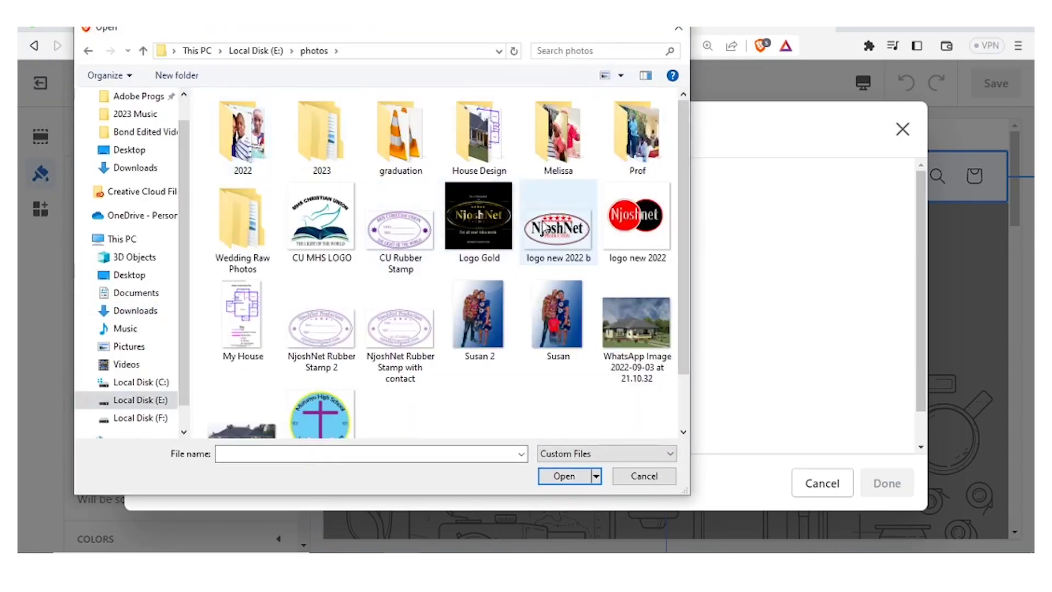
{"action": "left_click", "coordinate": [619, 230]}
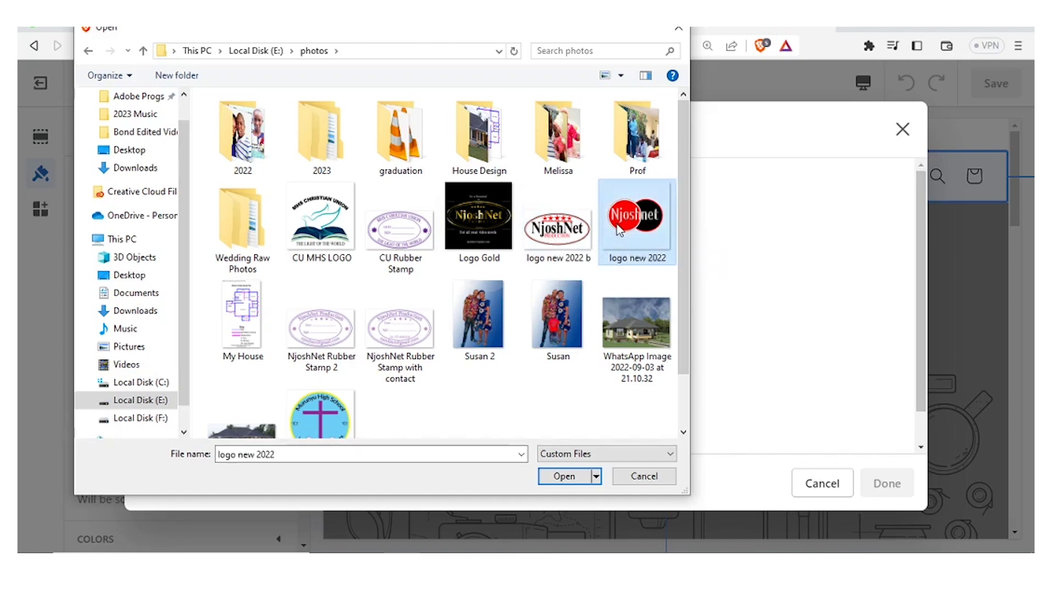
{"action": "left_click", "coordinate": [567, 476]}
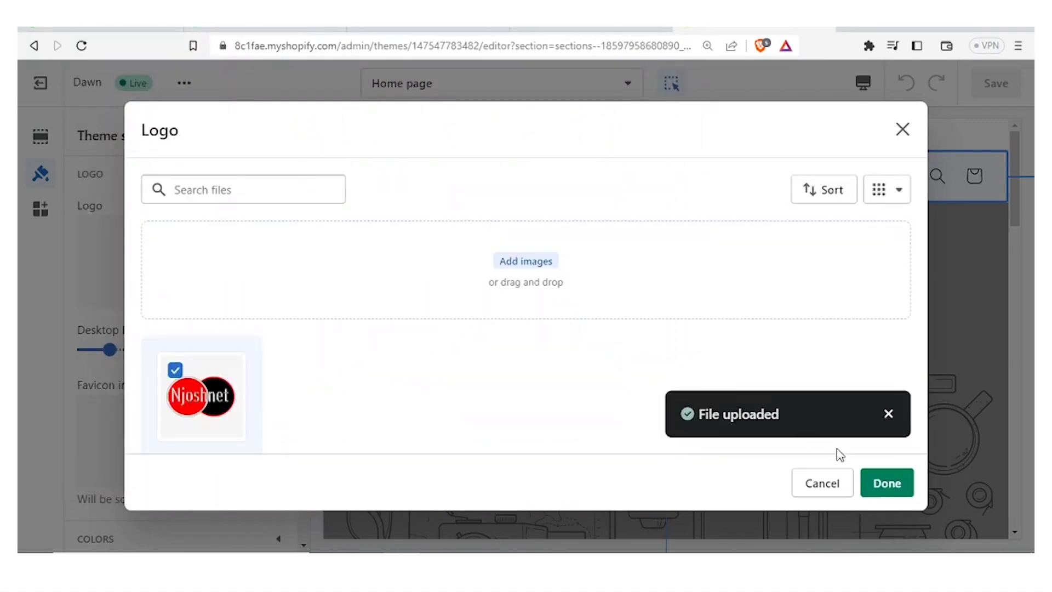
{"action": "left_click", "coordinate": [875, 484]}
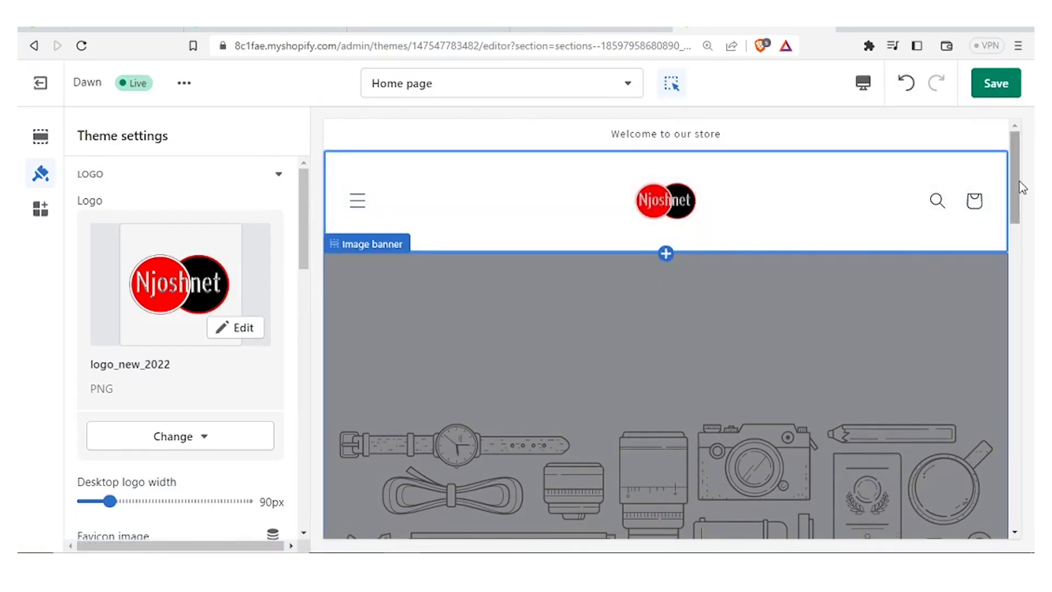
{"action": "scroll", "coordinate": [1020, 197], "scroll_direction": "down", "scroll_amount": 1}
{"action": "scroll", "coordinate": [1018, 189], "scroll_direction": "up", "scroll_amount": 1}
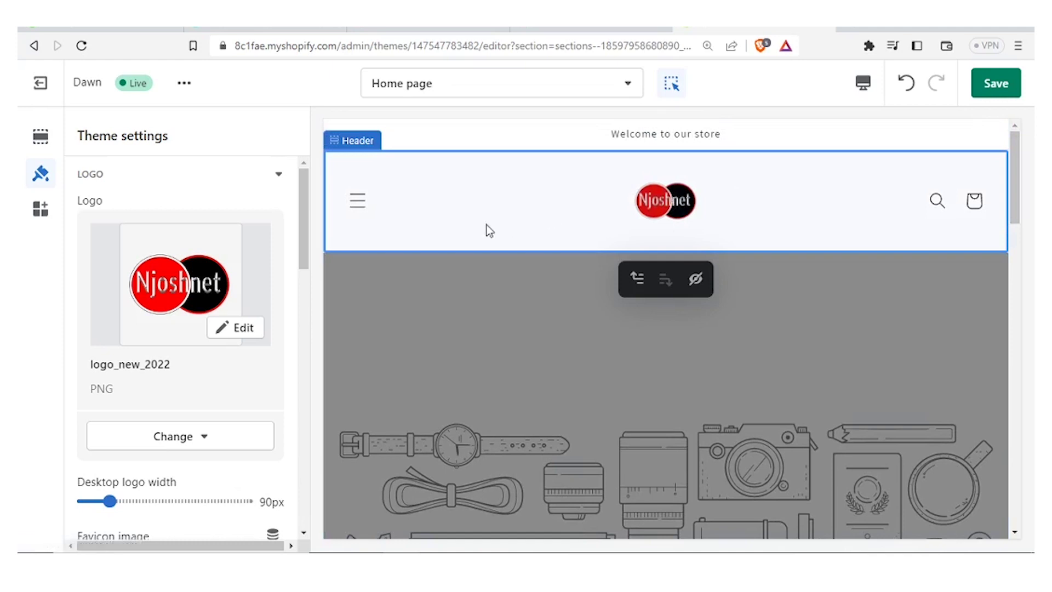
{"action": "left_click_drag", "start_coordinate": [299, 245], "coordinate": [302, 286]}
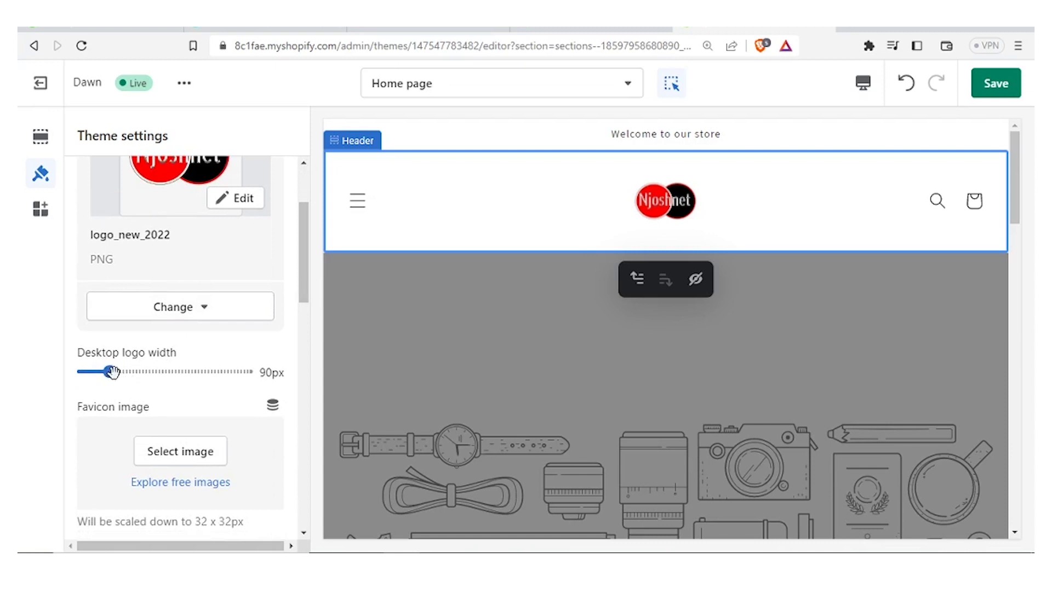
{"action": "left_click_drag", "start_coordinate": [113, 372], "coordinate": [147, 372]}
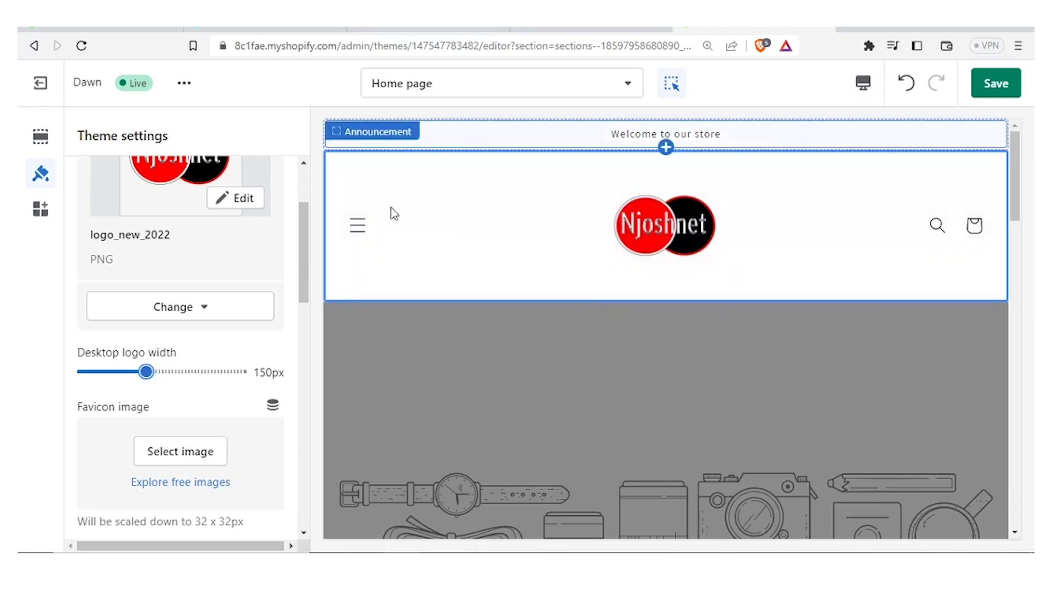
{"action": "left_click", "coordinate": [123, 372]}
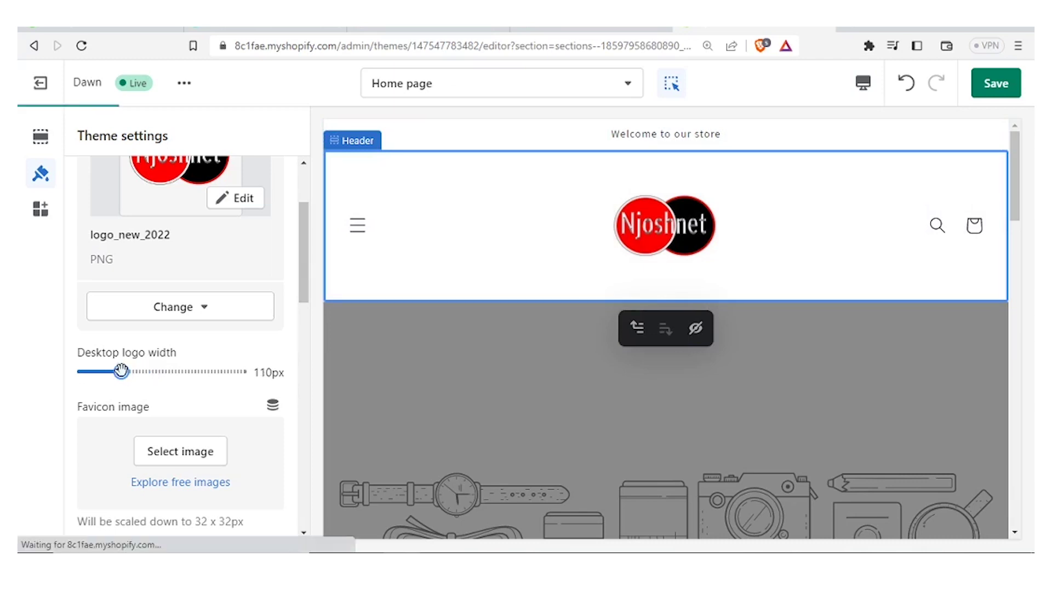
{"action": "left_click_drag", "start_coordinate": [121, 370], "coordinate": [109, 371]}
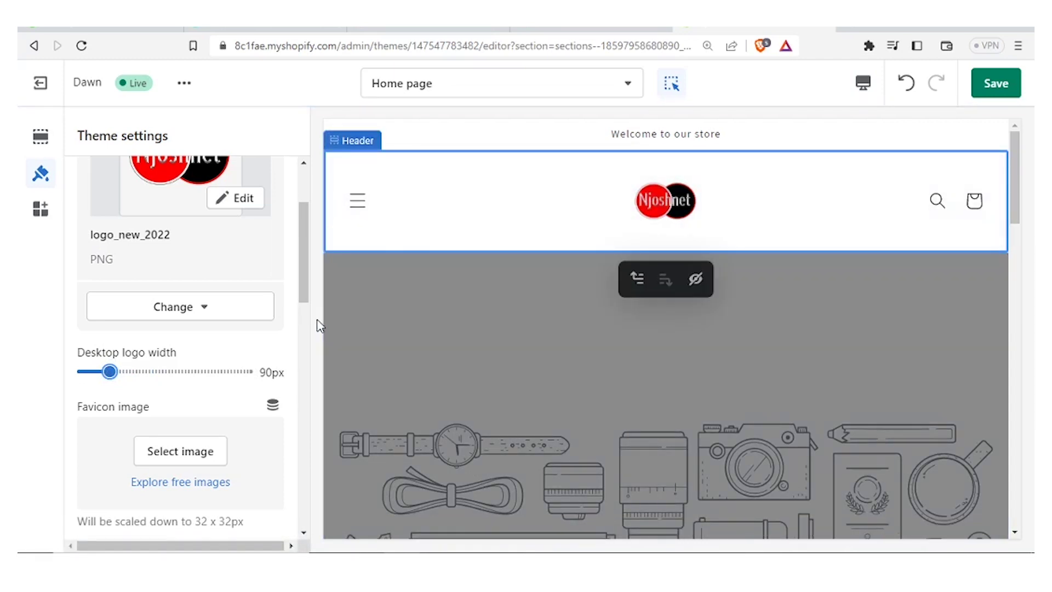
{"action": "left_click_drag", "start_coordinate": [305, 296], "coordinate": [283, 356]}
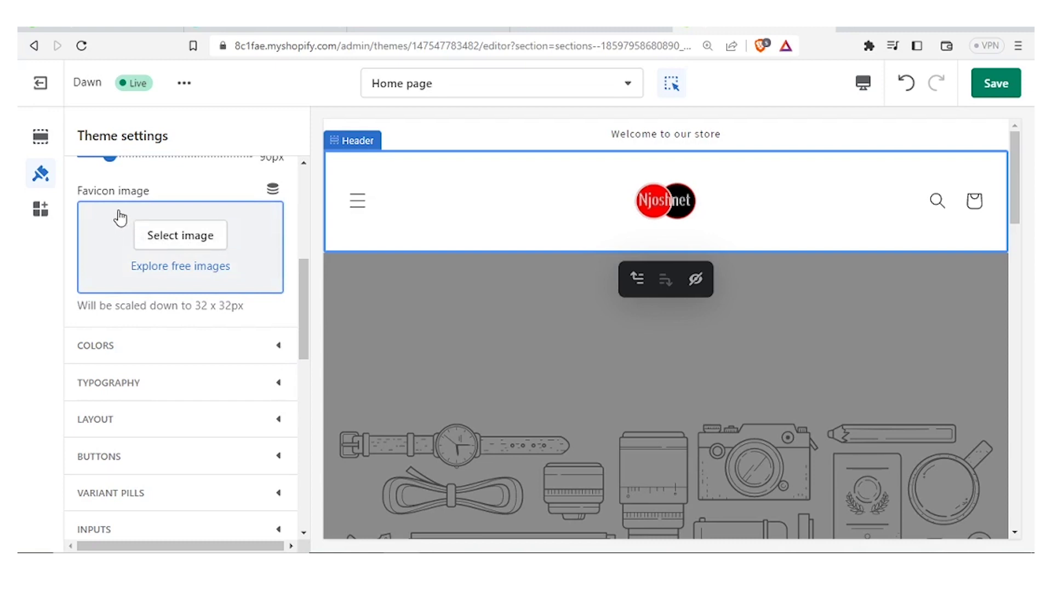
Browse Staff Favorites free images, pick the sunset photo, then close the free images browser
{"action": "left_click", "coordinate": [152, 269]}
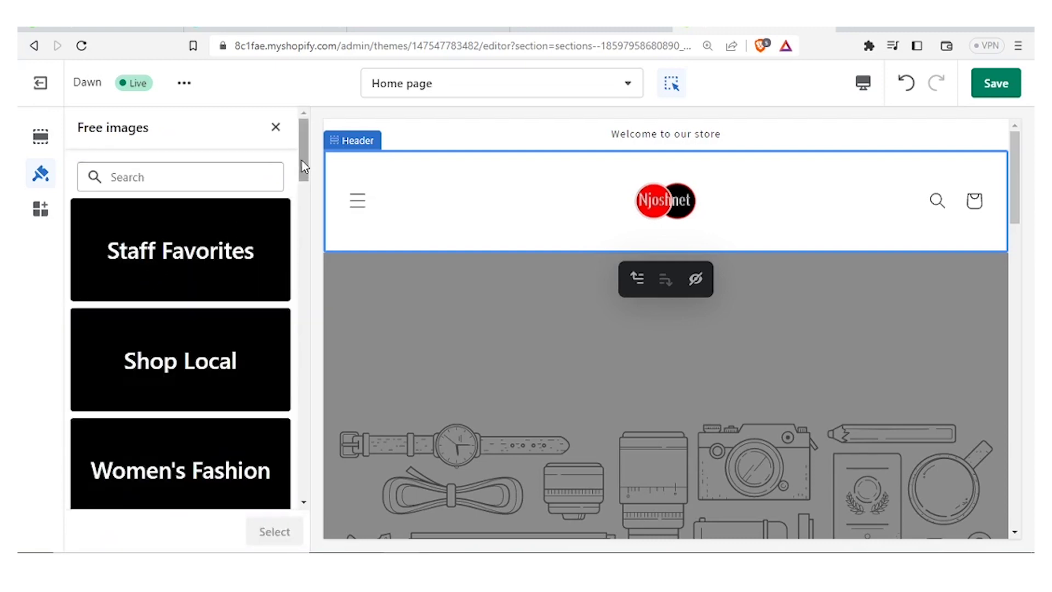
{"action": "scroll", "coordinate": [303, 171], "scroll_direction": "down", "scroll_amount": 1}
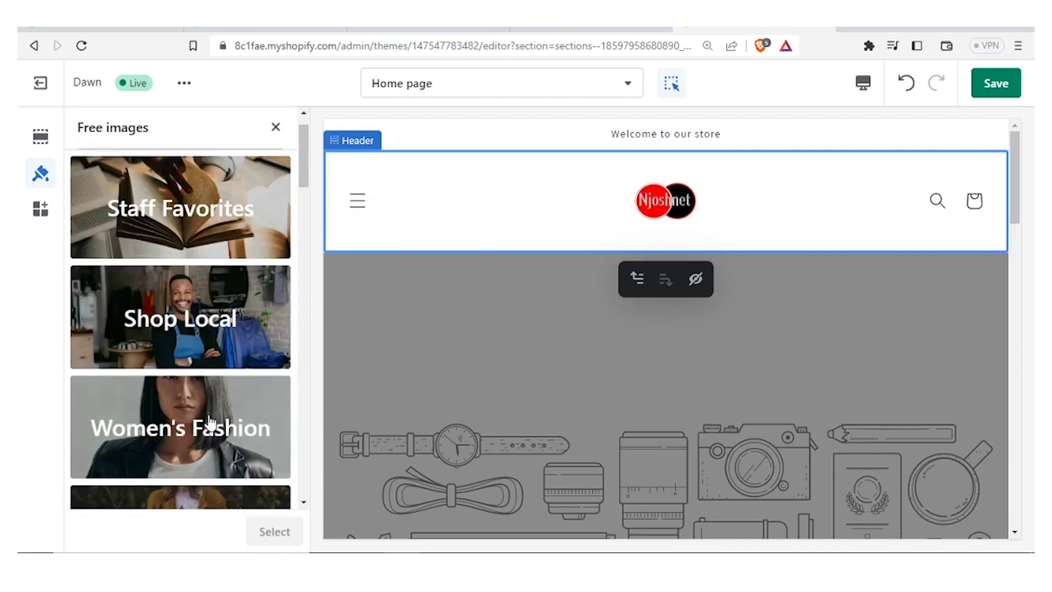
{"action": "scroll", "coordinate": [302, 206], "scroll_direction": "down", "scroll_amount": 3}
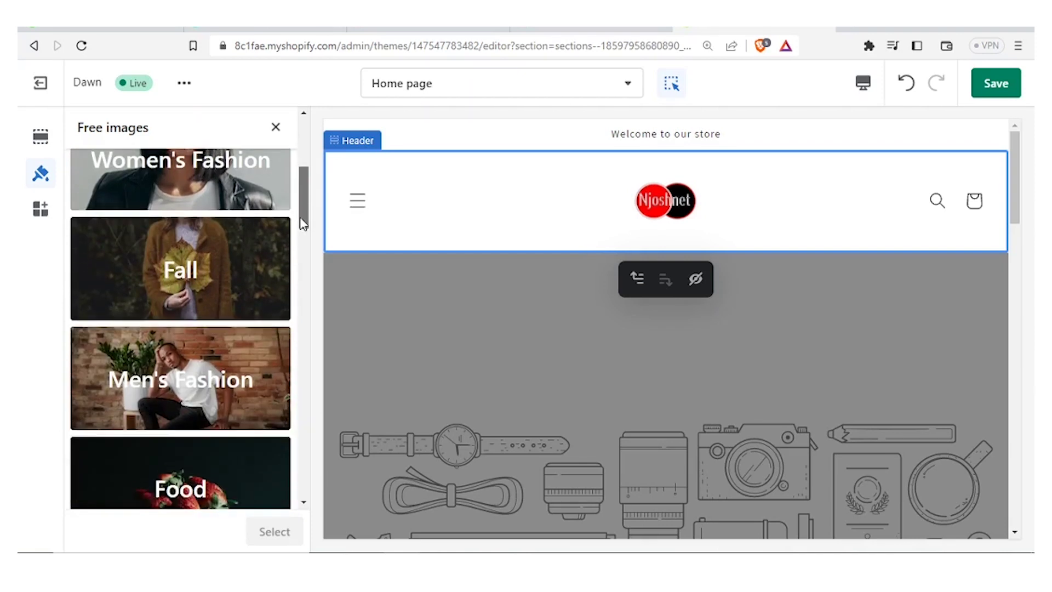
{"action": "scroll", "coordinate": [300, 199], "scroll_direction": "up", "scroll_amount": 5}
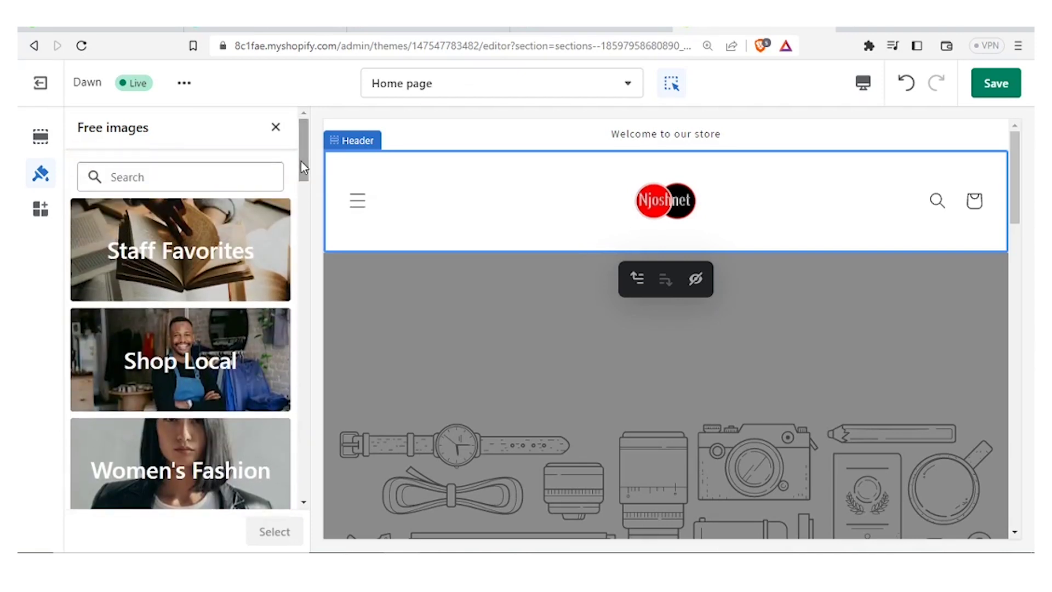
{"action": "left_click", "coordinate": [212, 263]}
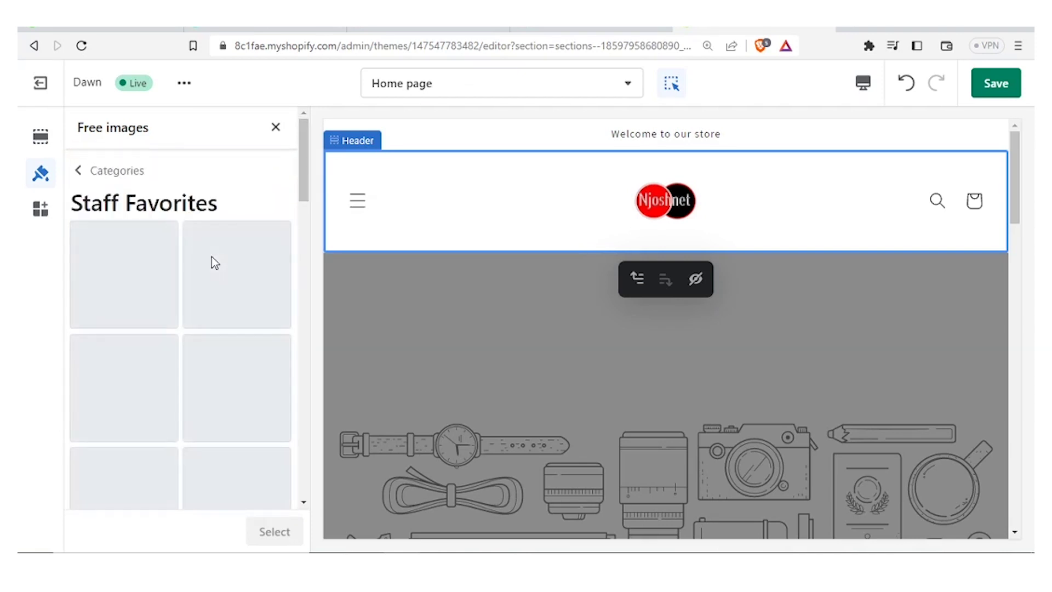
{"action": "double_click", "coordinate": [211, 256]}
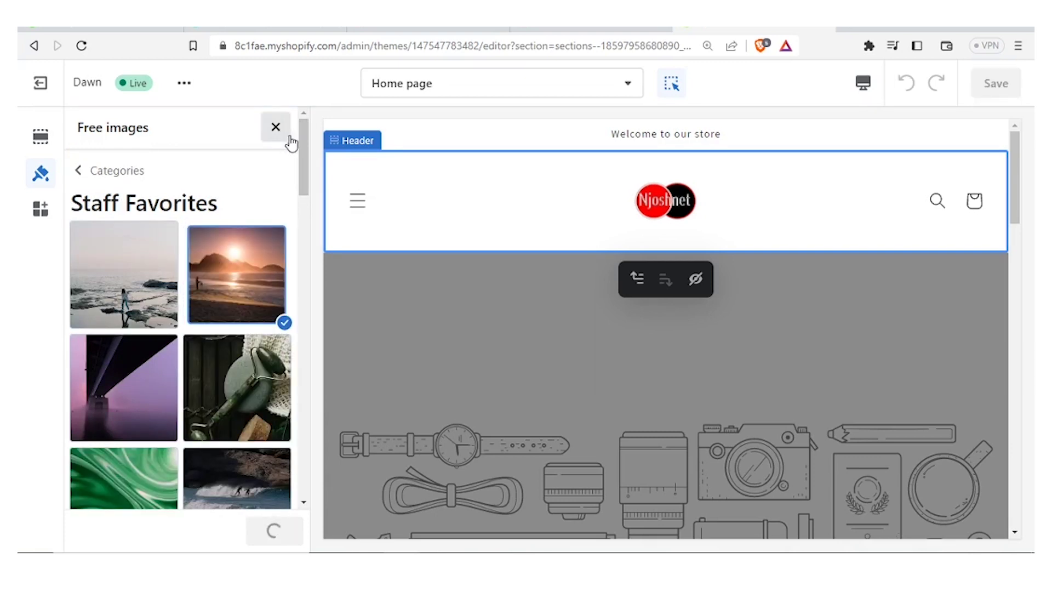
{"action": "scroll", "coordinate": [295, 213], "scroll_direction": "down", "scroll_amount": 2}
{"action": "scroll", "coordinate": [300, 157], "scroll_direction": "up", "scroll_amount": 2}
{"action": "left_click", "coordinate": [276, 128]}
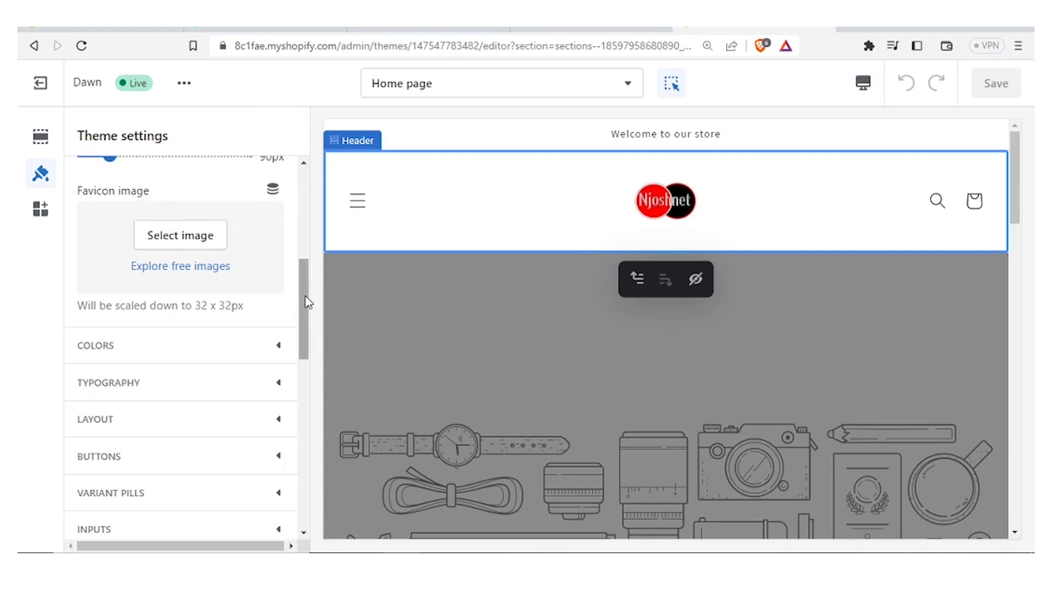
Expand, review and collapse the Colors theme settings
{"action": "left_click_drag", "start_coordinate": [305, 304], "coordinate": [305, 309]}
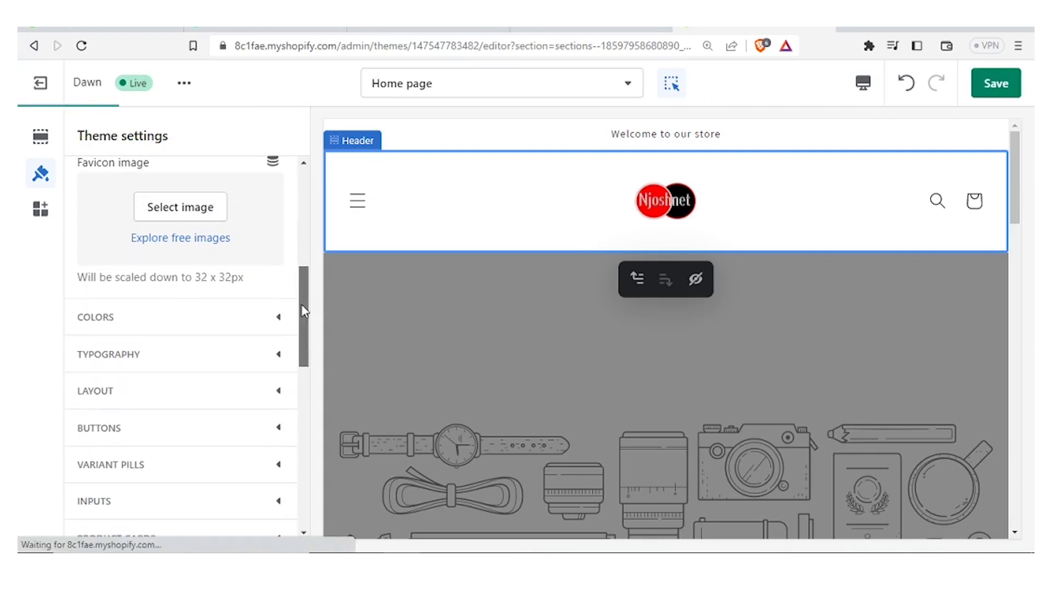
{"action": "left_click", "coordinate": [279, 322]}
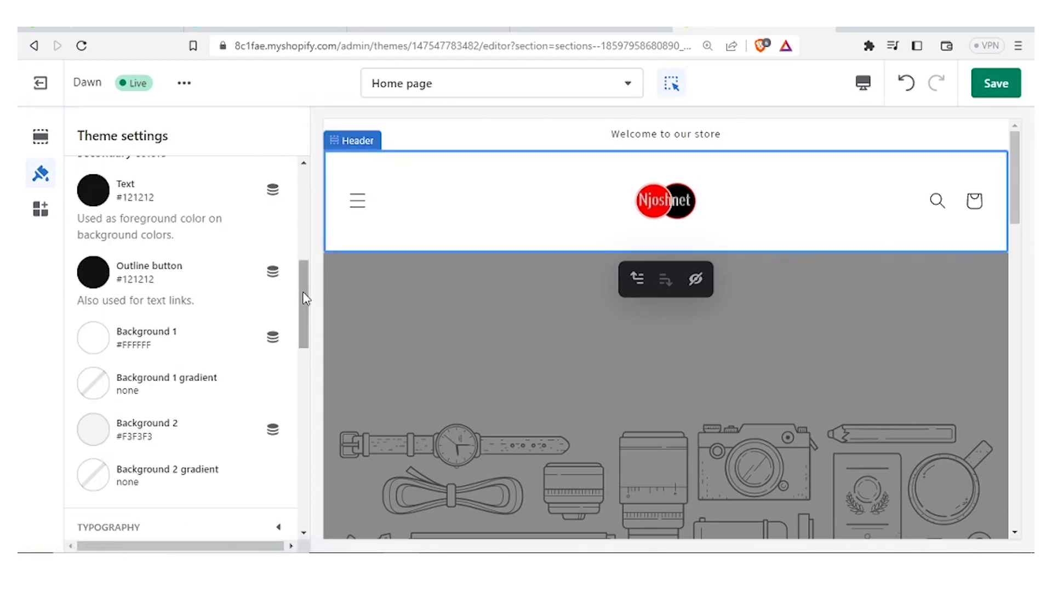
{"action": "left_click_drag", "start_coordinate": [305, 289], "coordinate": [306, 203]}
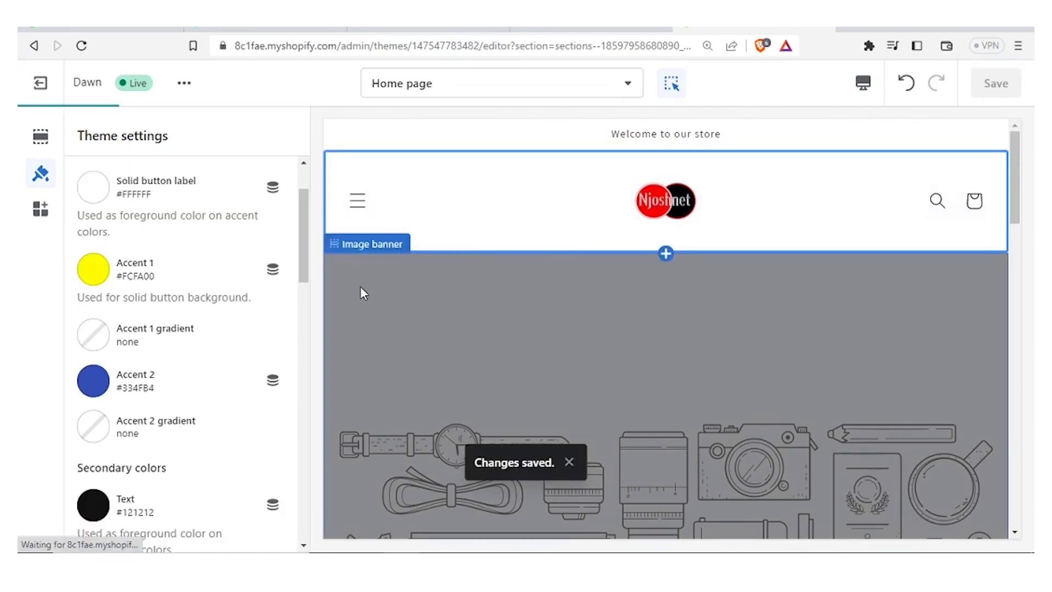
{"action": "left_click_drag", "start_coordinate": [304, 252], "coordinate": [302, 230]}
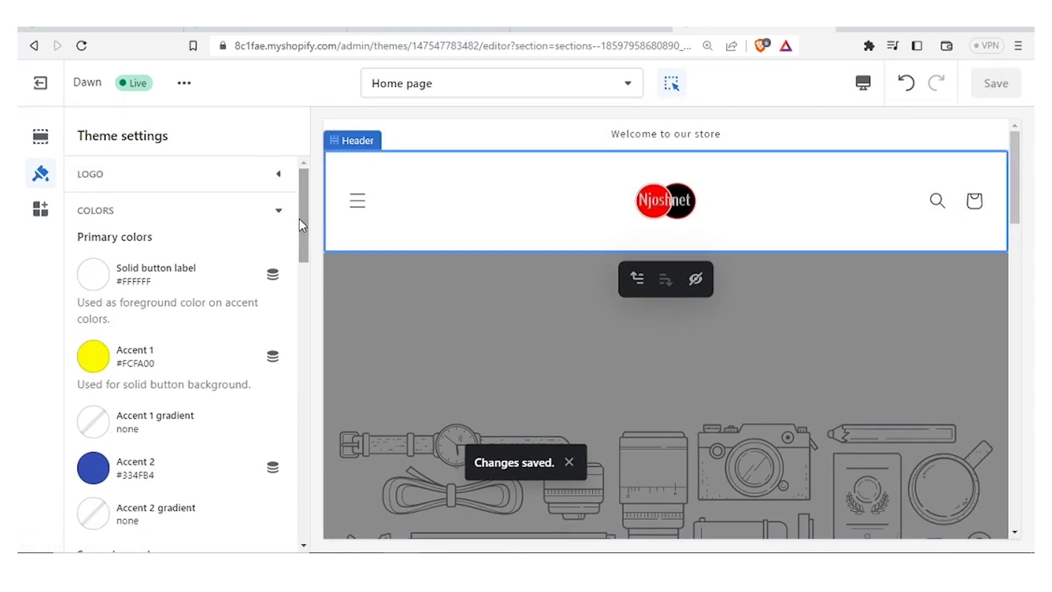
{"action": "left_click", "coordinate": [278, 210]}
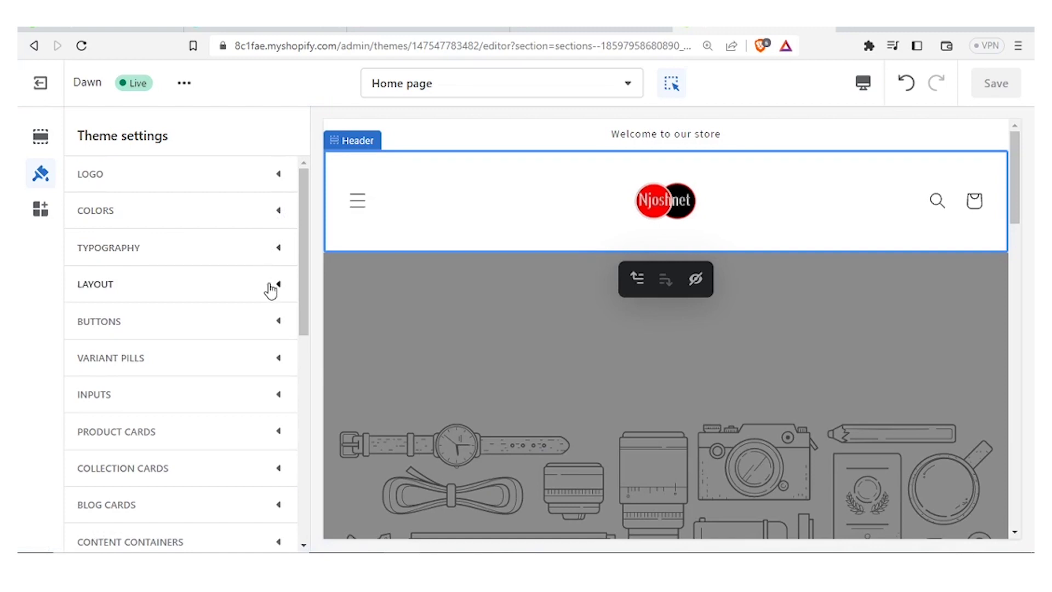
Look through Typography and Layout settings, then open the header's menu drawer in the preview
{"action": "left_click", "coordinate": [278, 250]}
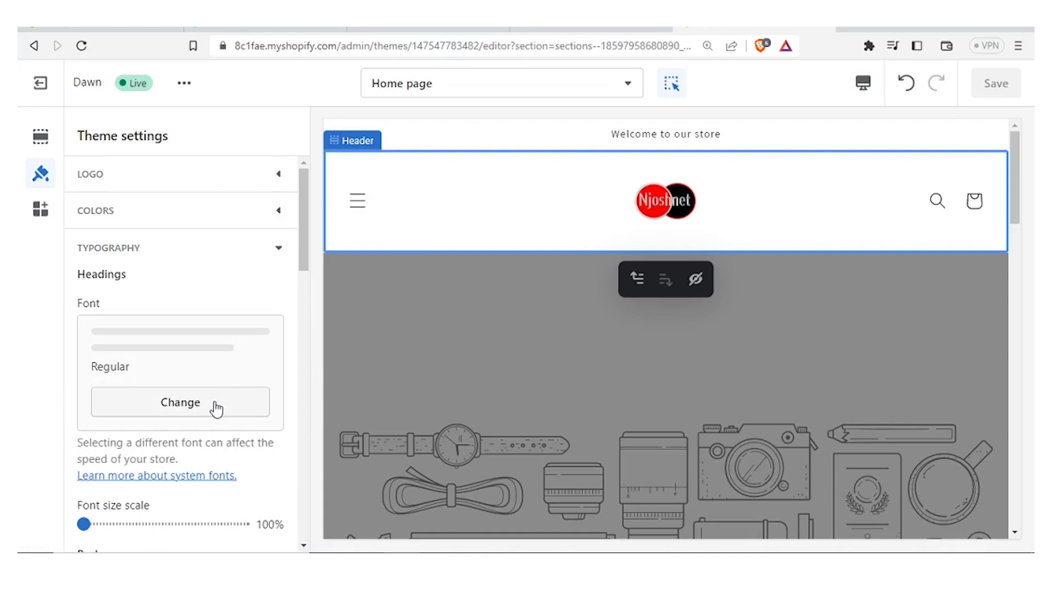
{"action": "left_click", "coordinate": [280, 254]}
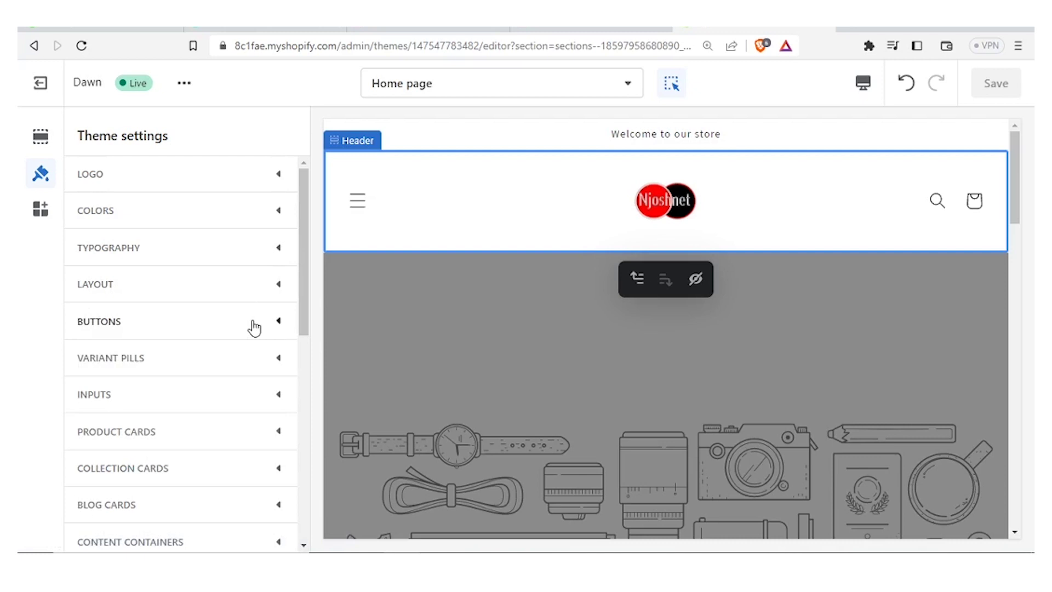
{"action": "left_click", "coordinate": [278, 287]}
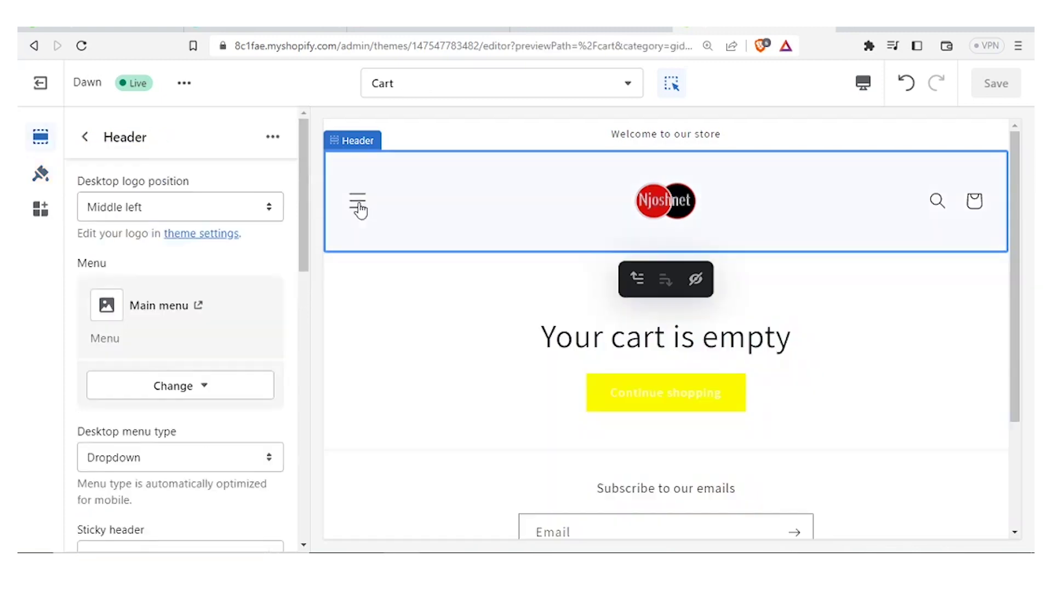
{"action": "left_click", "coordinate": [357, 202]}
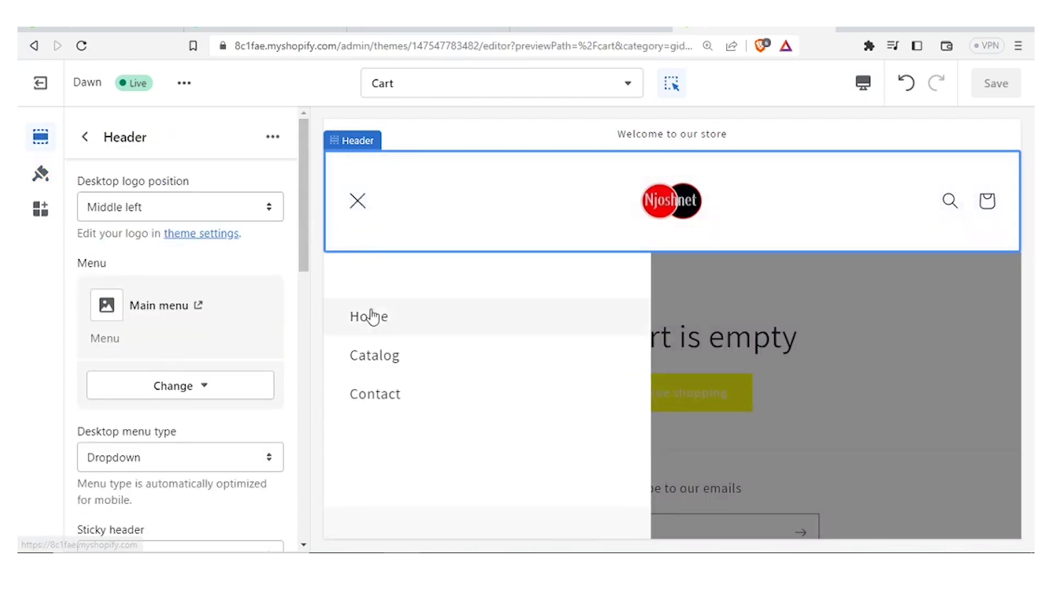
On the Catalog preview, hide the Header section, show it again, and return to the sections list
{"action": "left_click", "coordinate": [367, 357]}
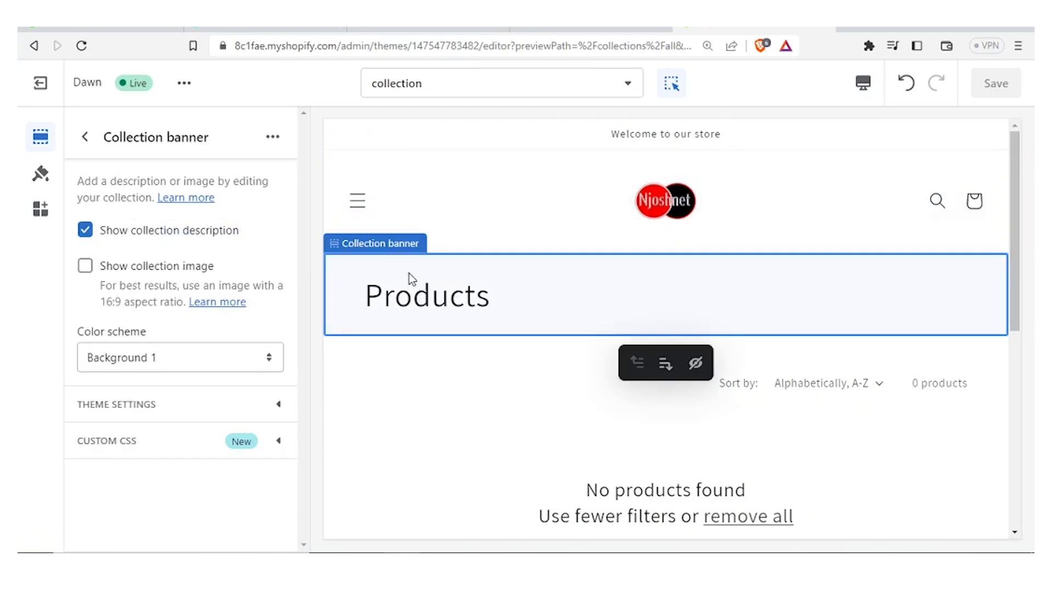
{"action": "left_click", "coordinate": [554, 197]}
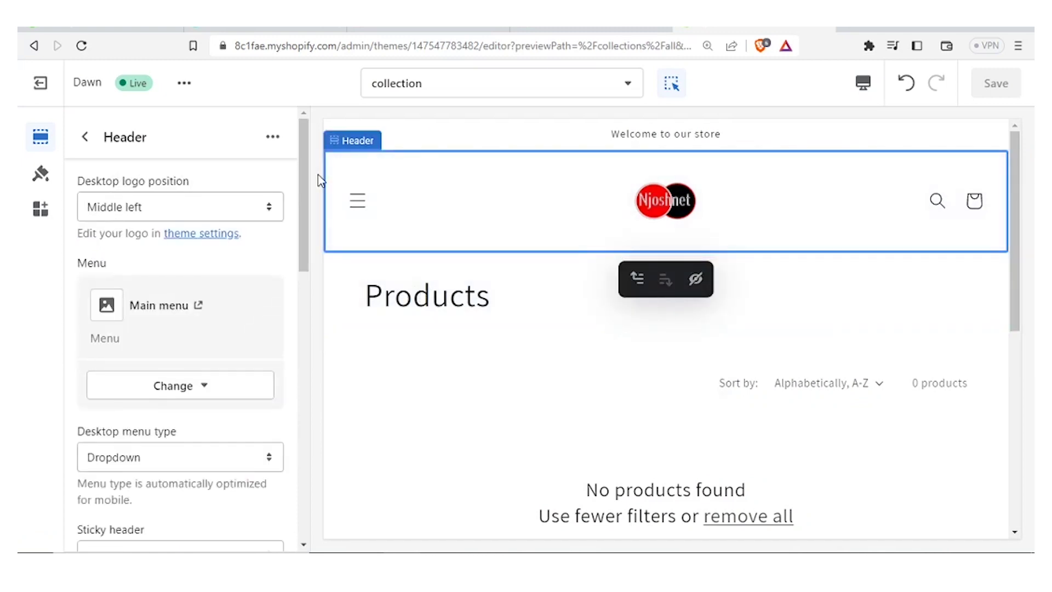
{"action": "left_click", "coordinate": [273, 137]}
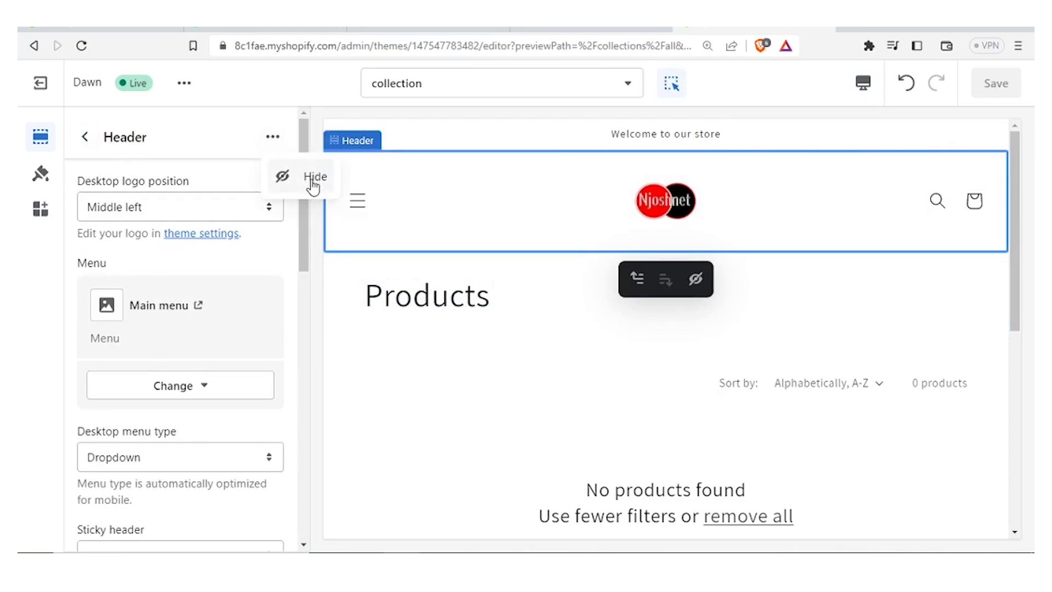
{"action": "left_click", "coordinate": [273, 139]}
{"action": "left_click", "coordinate": [274, 140]}
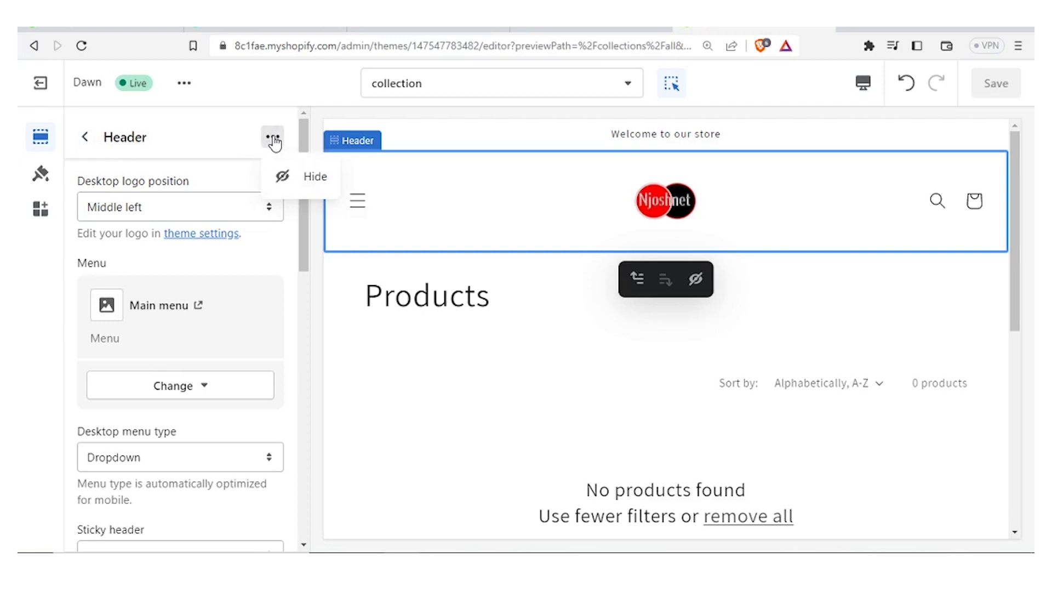
{"action": "left_click", "coordinate": [293, 178]}
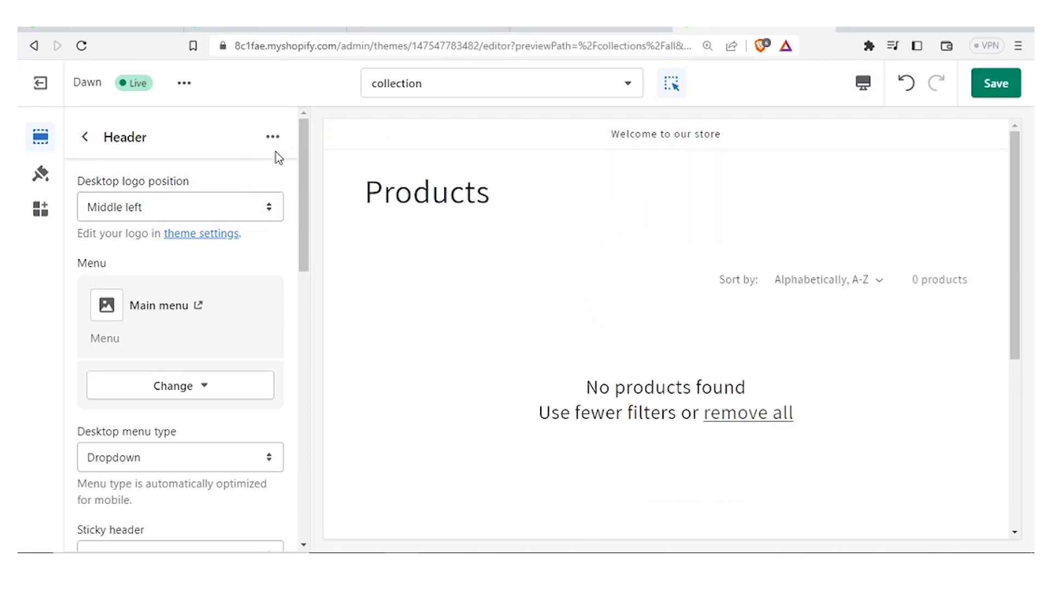
{"action": "left_click", "coordinate": [272, 138]}
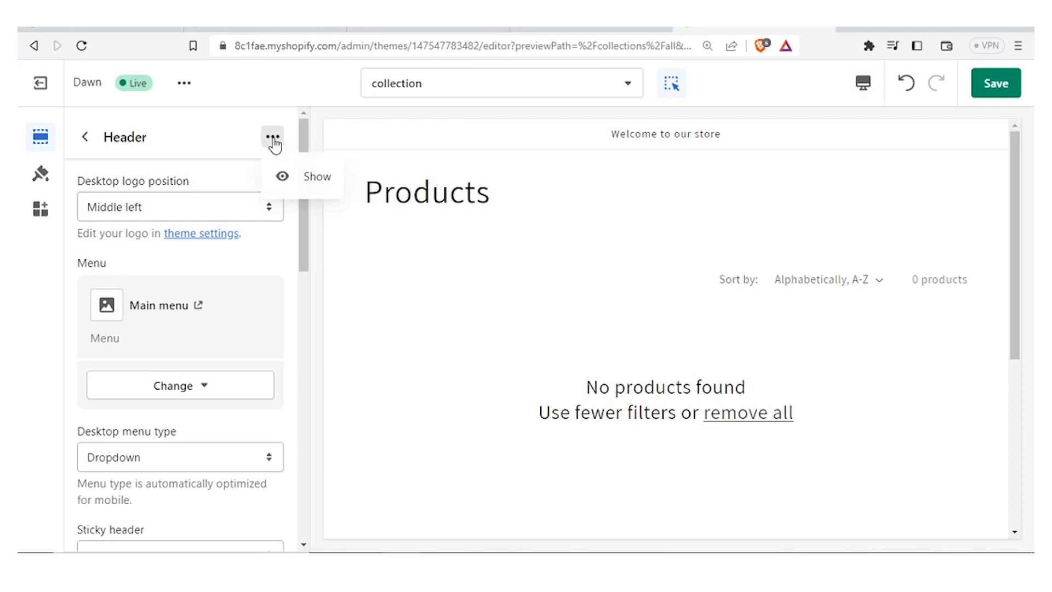
{"action": "left_click", "coordinate": [292, 178]}
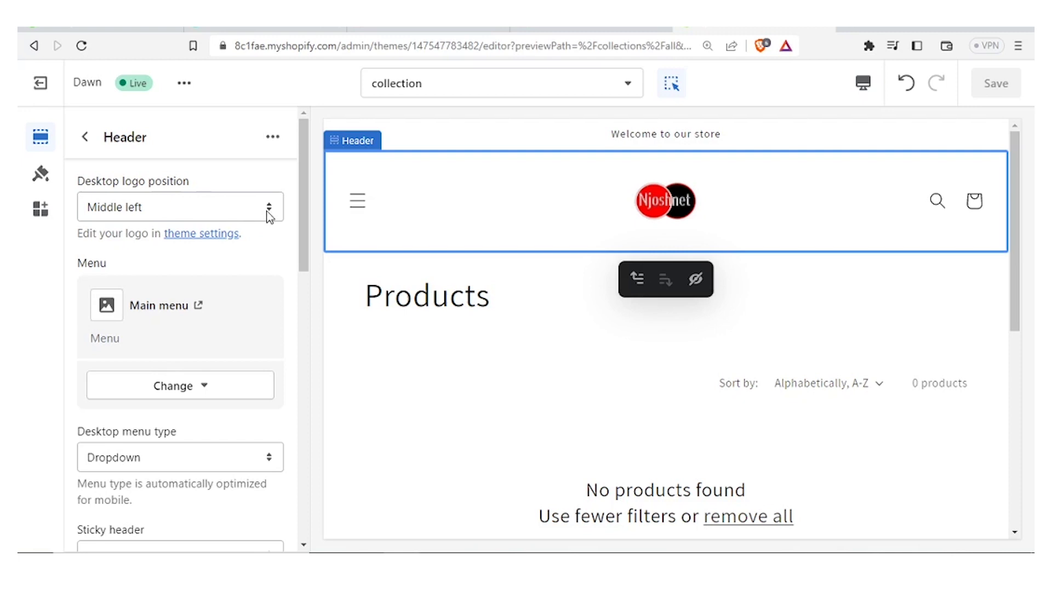
{"action": "key", "text": "Escape"}
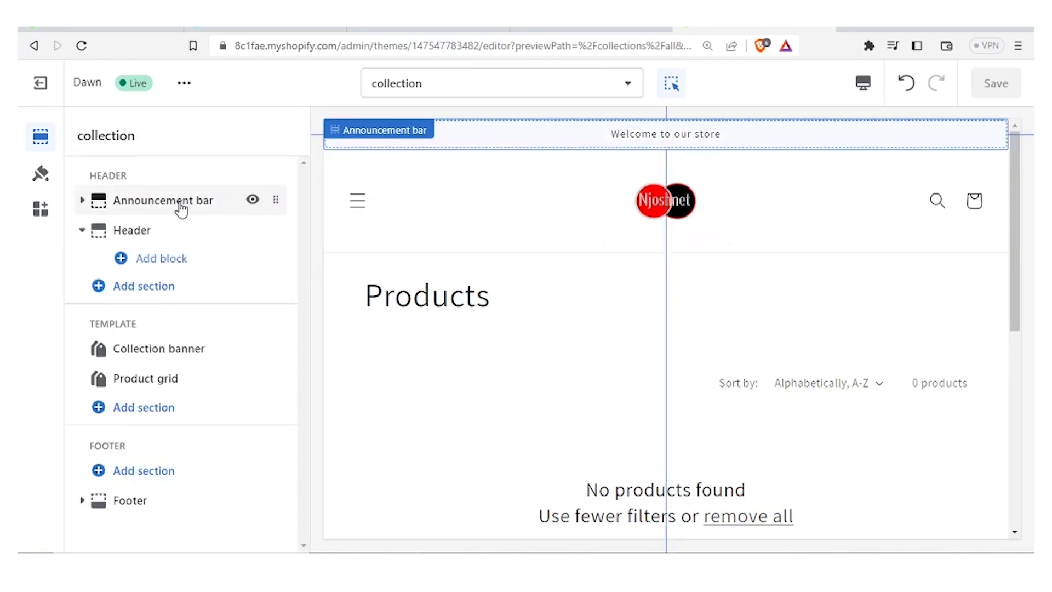
Open the Announcement bar section and its 'Welcome to our store' announcement block
{"action": "left_click", "coordinate": [163, 201]}
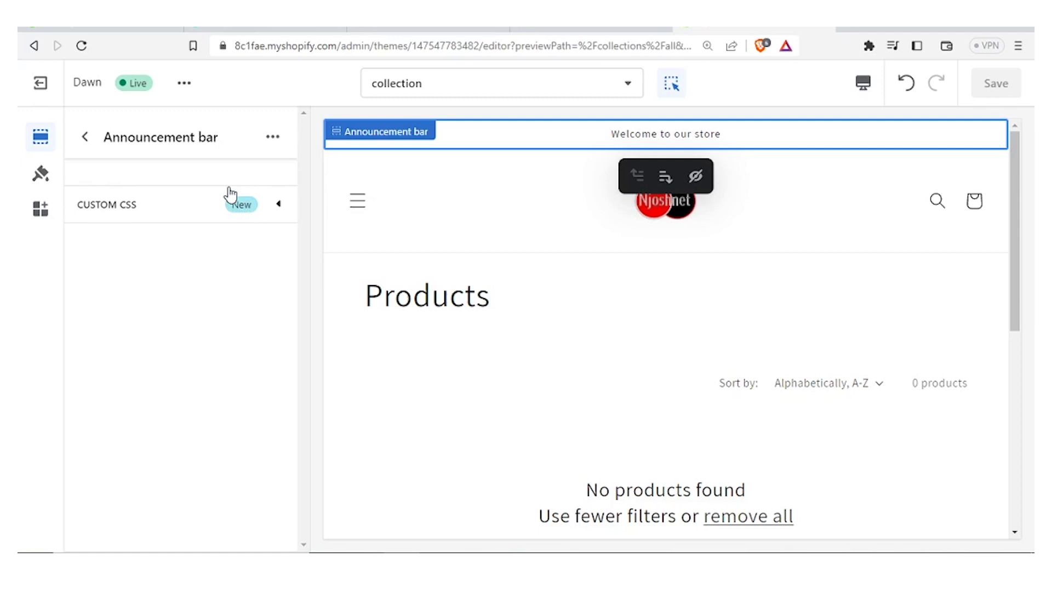
{"action": "left_click", "coordinate": [40, 185]}
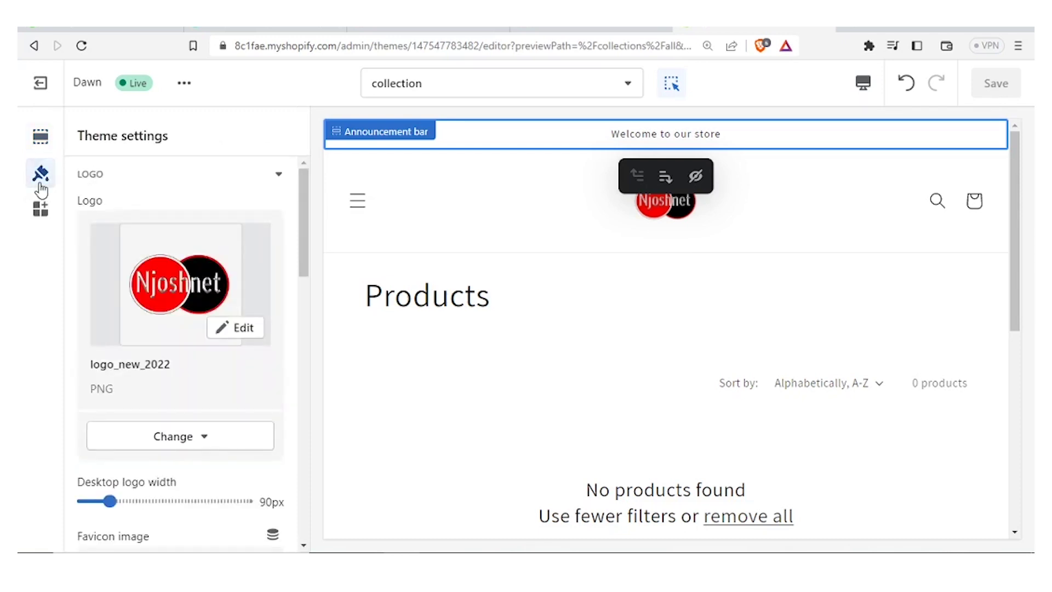
{"action": "left_click", "coordinate": [54, 137]}
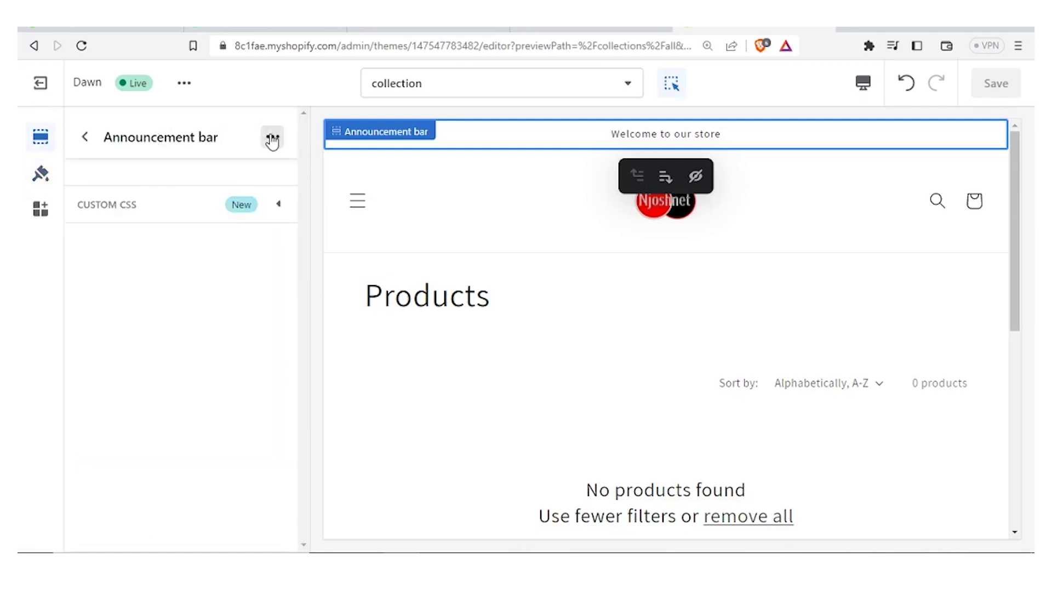
{"action": "left_click", "coordinate": [272, 138]}
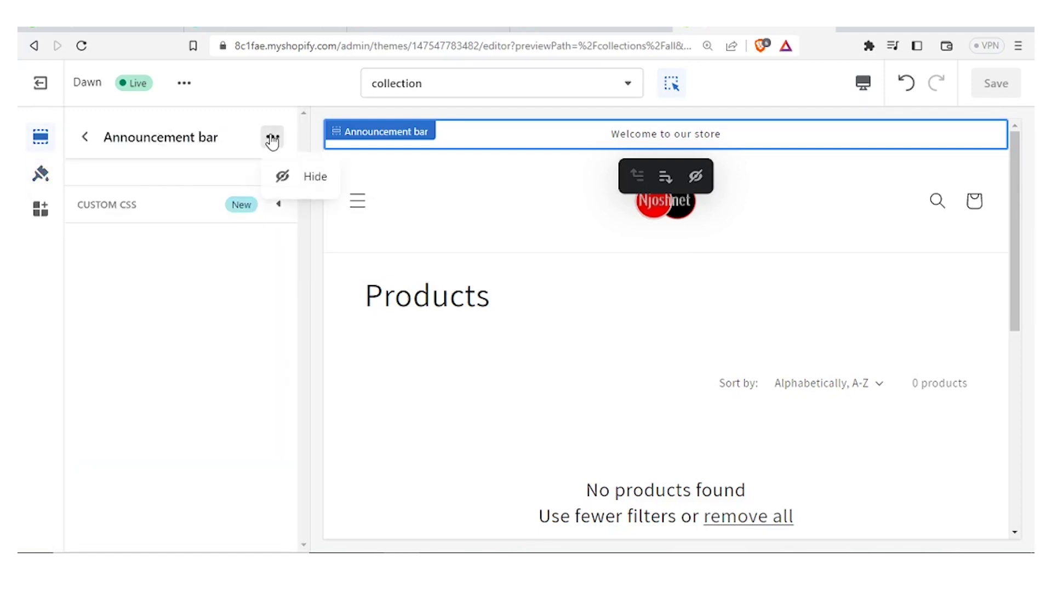
{"action": "left_click", "coordinate": [618, 137]}
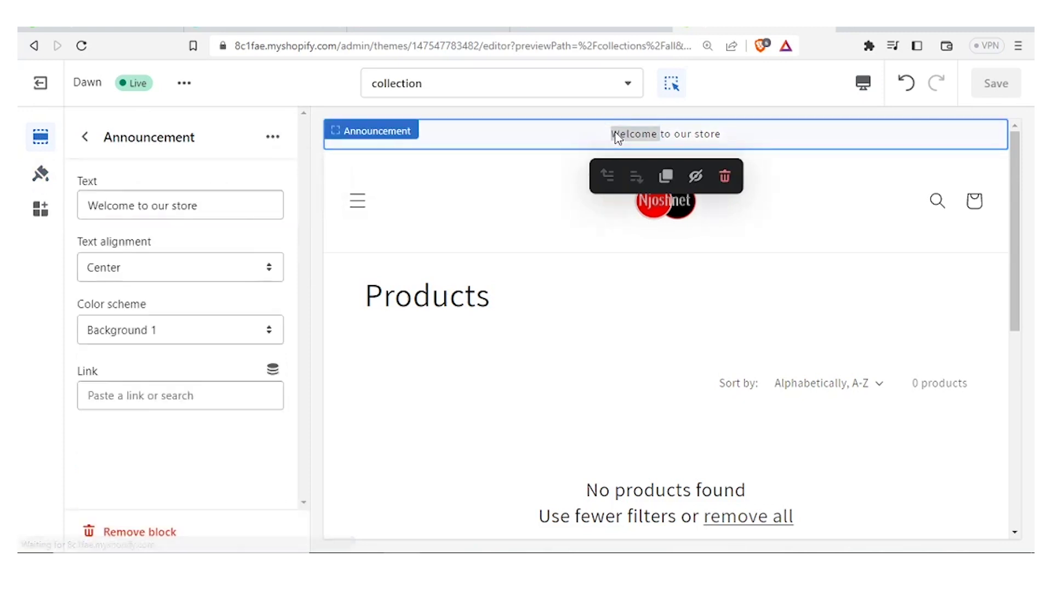
Replace the announcement text with 'Welcome to NjoshNet Store'
{"action": "left_click", "coordinate": [670, 130]}
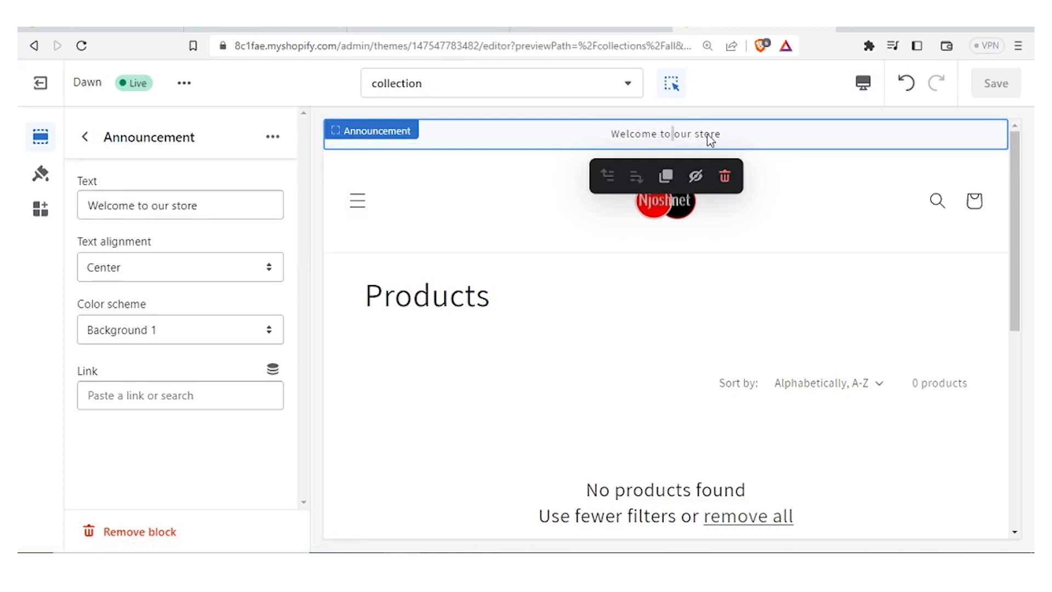
{"action": "left_click", "coordinate": [233, 208]}
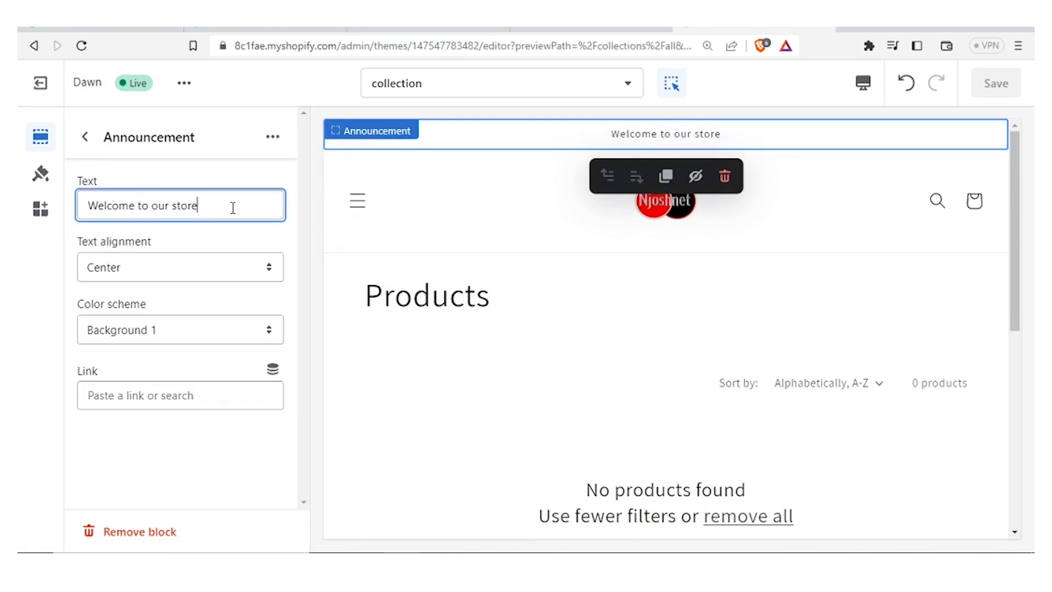
{"action": "left_click_drag", "start_coordinate": [233, 207], "coordinate": [79, 212]}
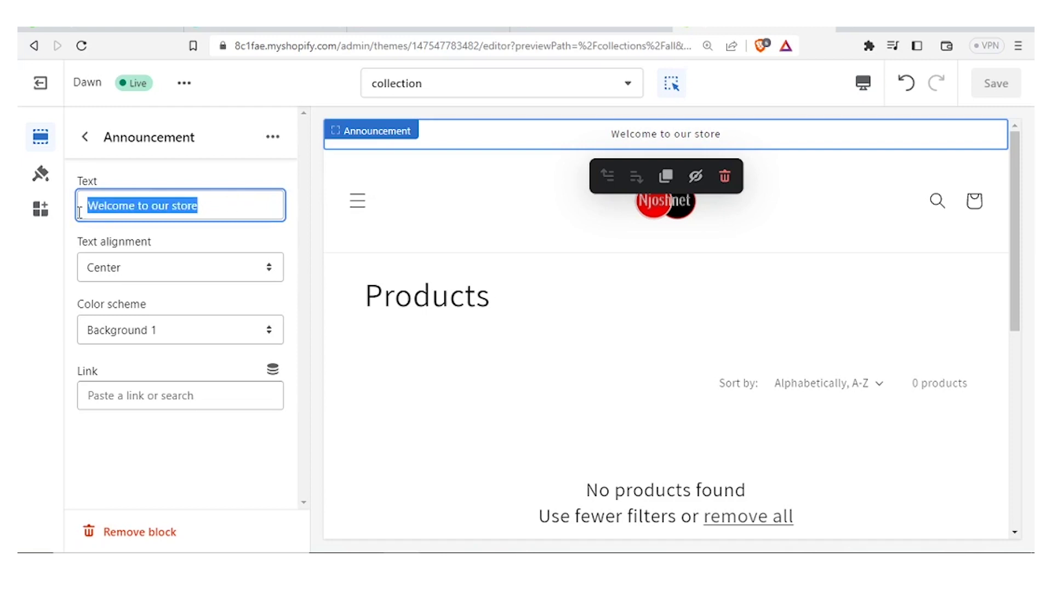
{"action": "type", "text": "Welcome to "}
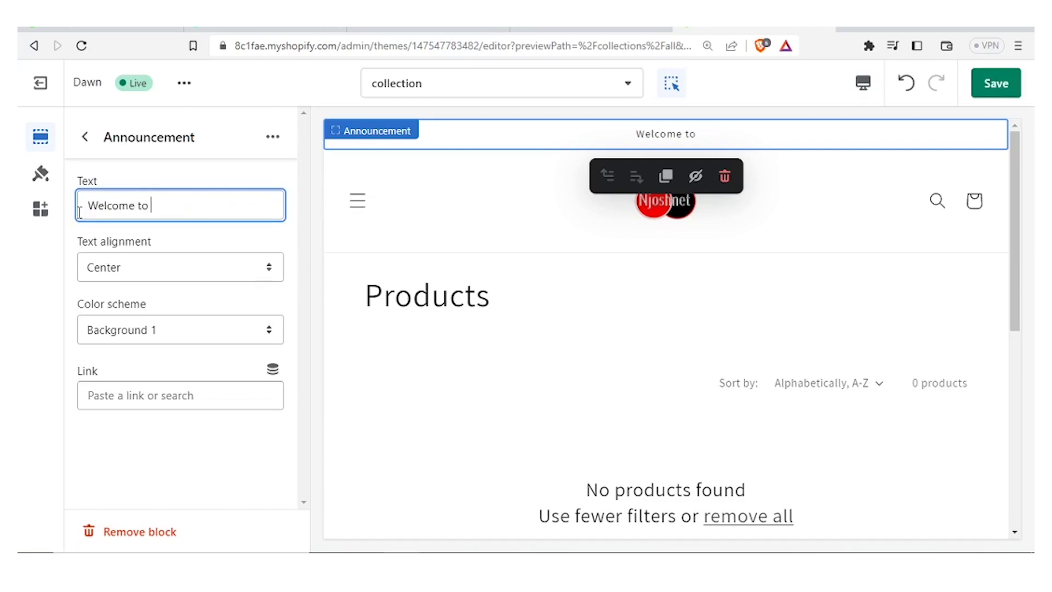
{"action": "type", "text": "NjoshN"}
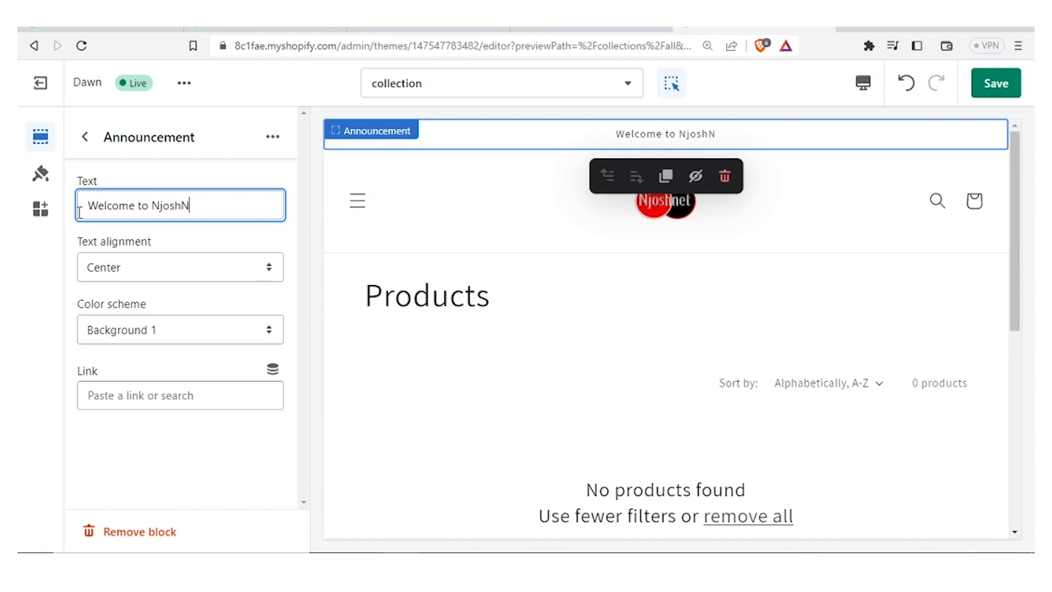
{"action": "type", "text": "et Store"}
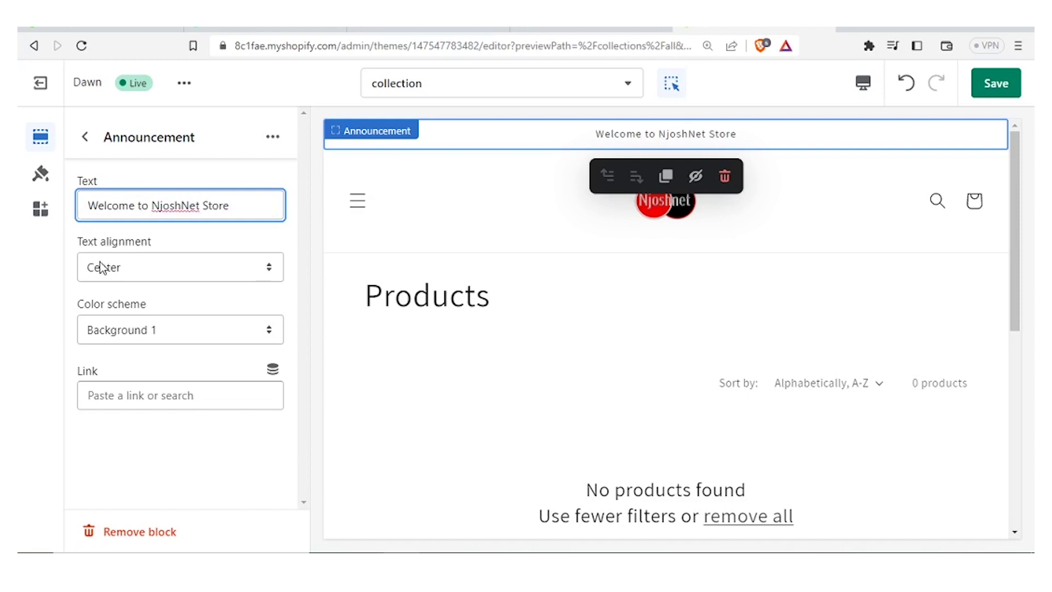
Keep Center alignment, set the Background 2 colour scheme, add no link, and return to sections
{"action": "left_click", "coordinate": [100, 269]}
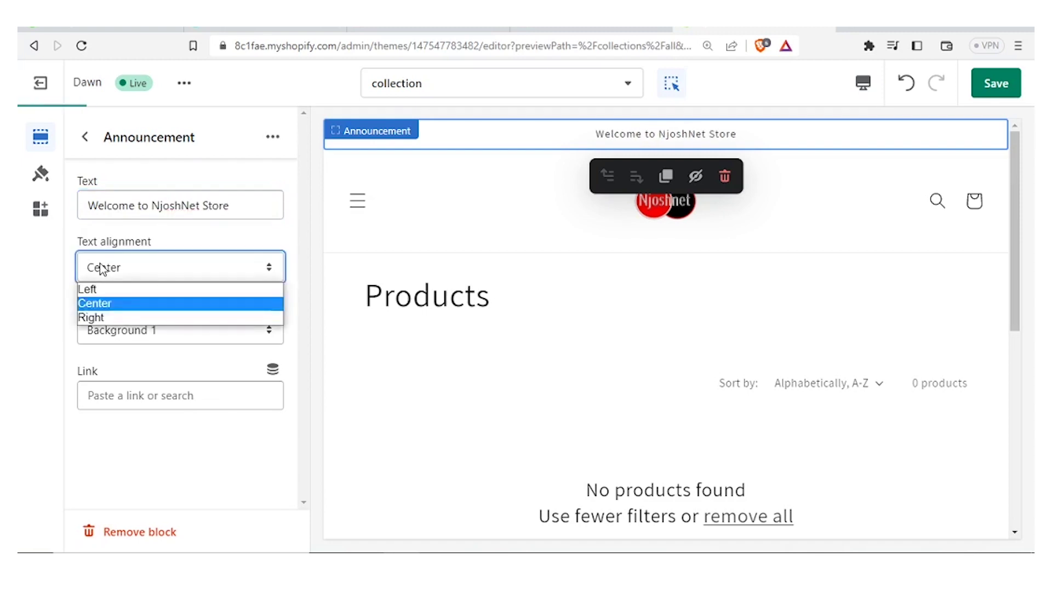
{"action": "left_click", "coordinate": [101, 304]}
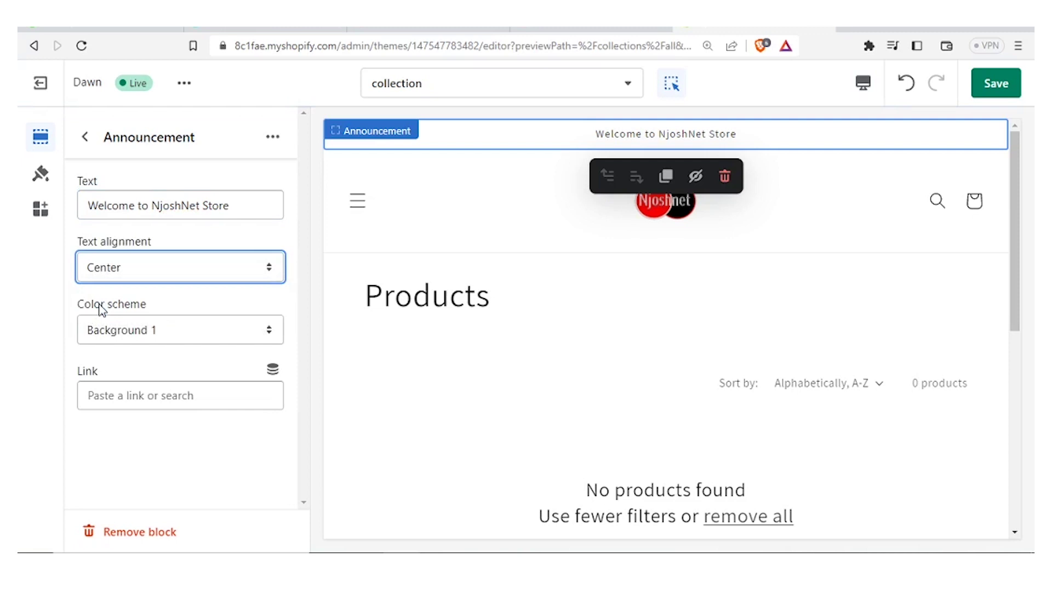
{"action": "left_click", "coordinate": [205, 330]}
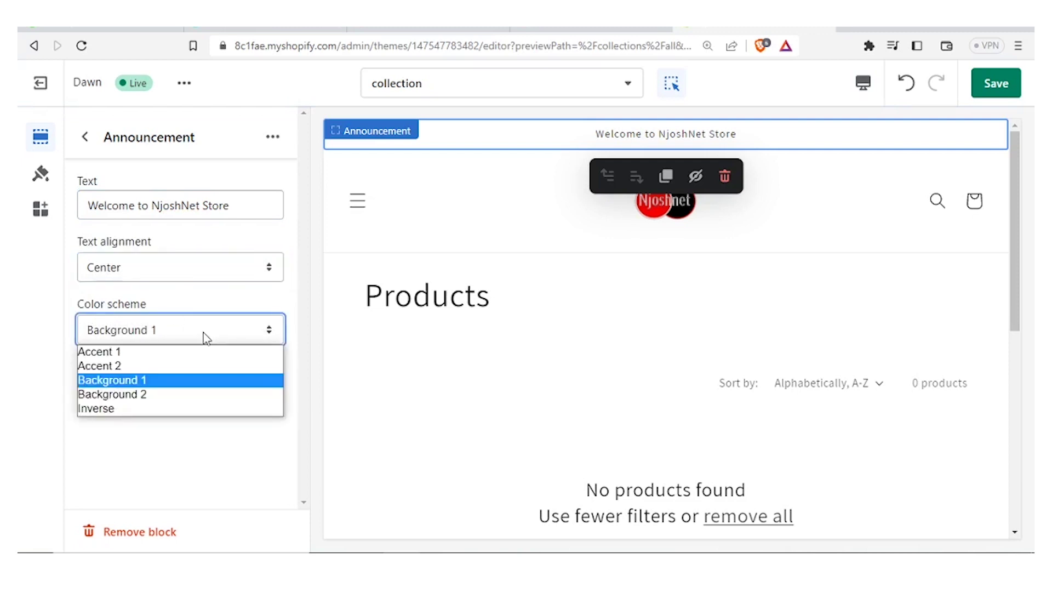
{"action": "left_click", "coordinate": [146, 394]}
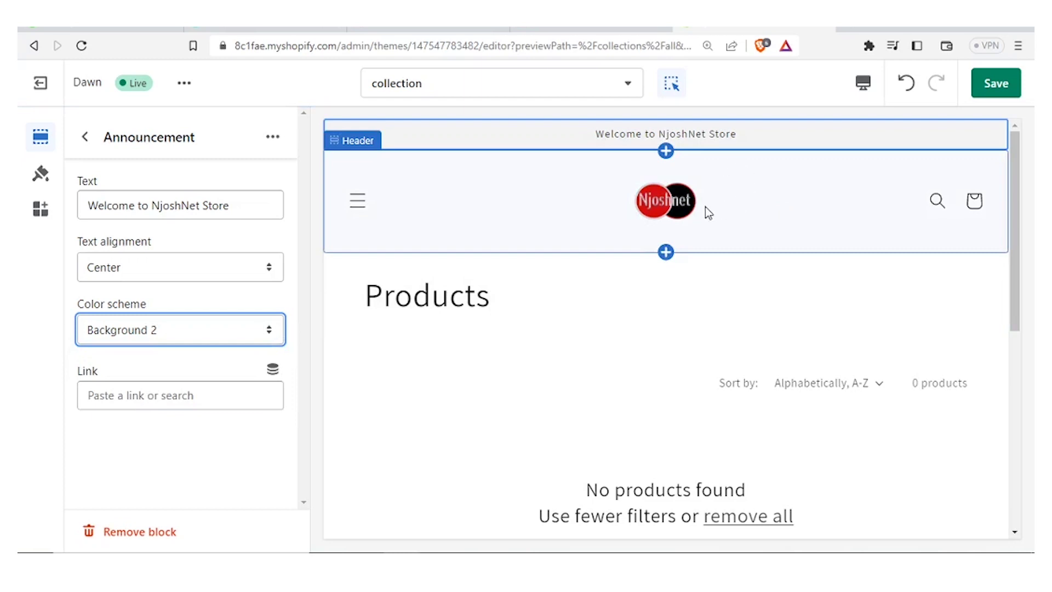
{"action": "mouse_move", "coordinate": [712, 131]}
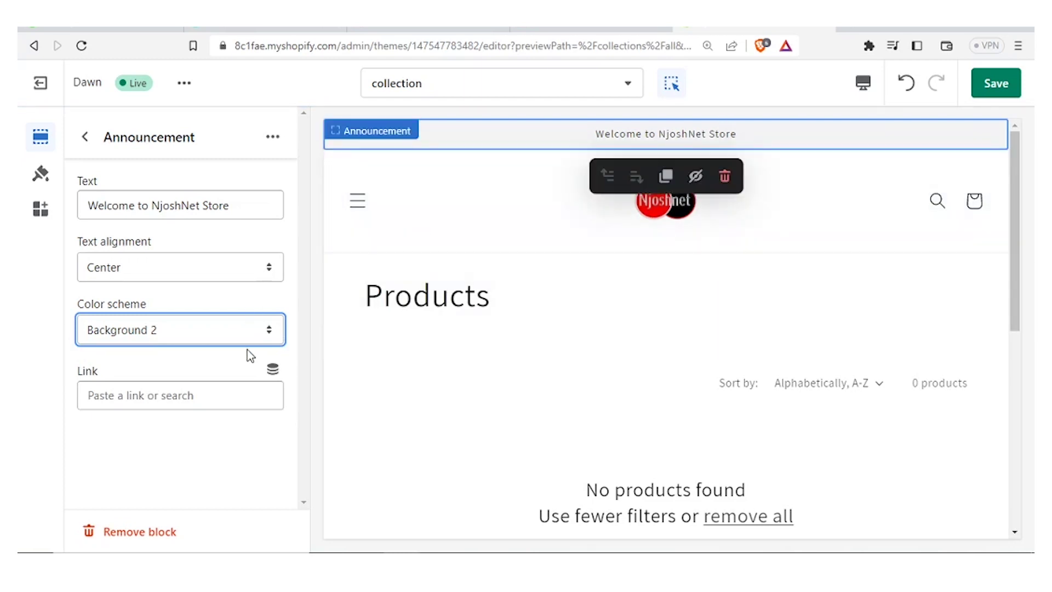
{"action": "left_click", "coordinate": [215, 388]}
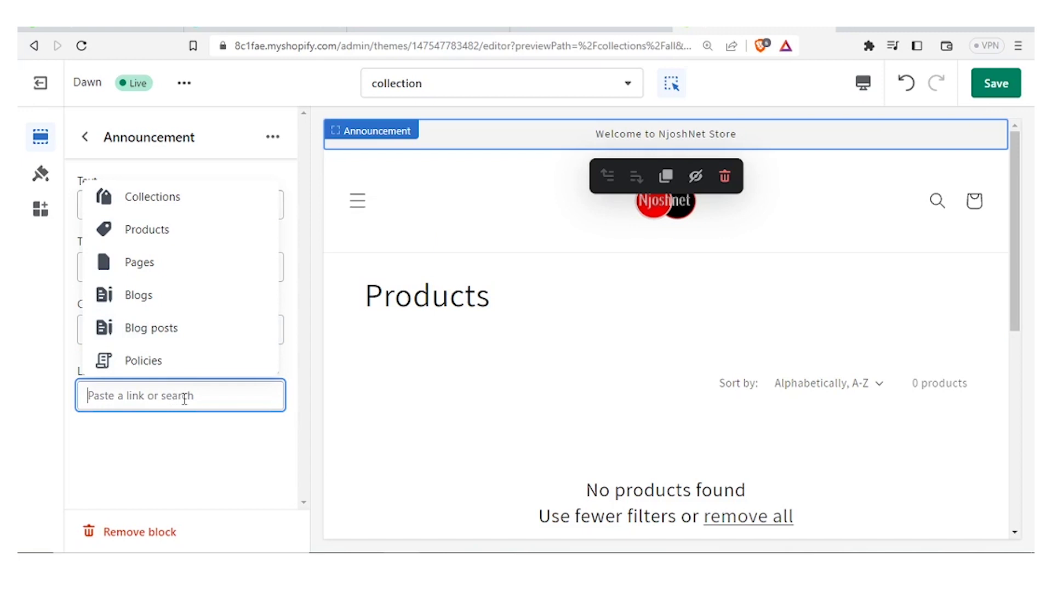
{"action": "left_click", "coordinate": [294, 450]}
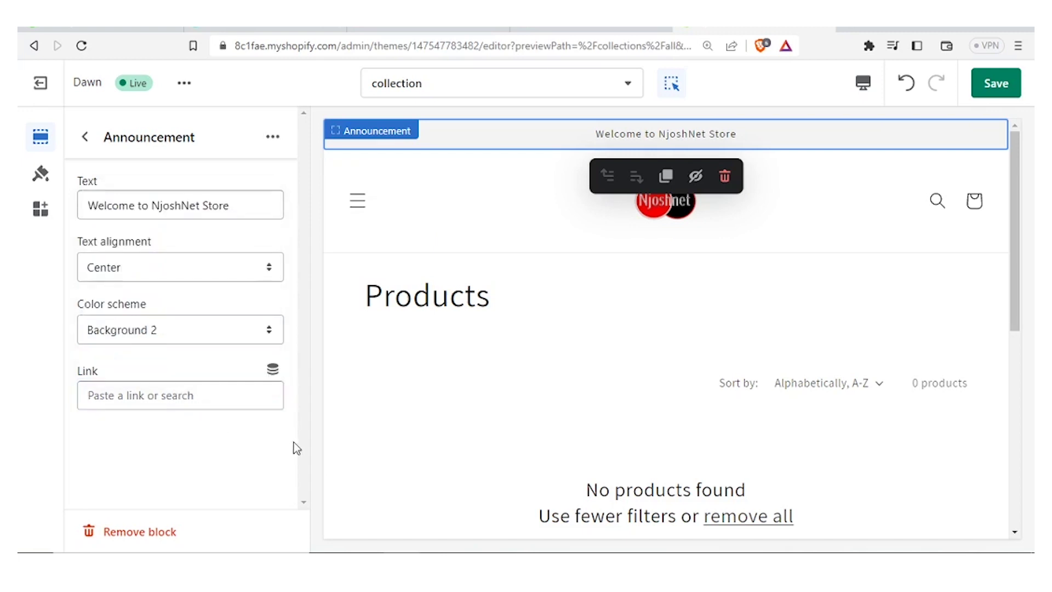
{"action": "left_click", "coordinate": [134, 156]}
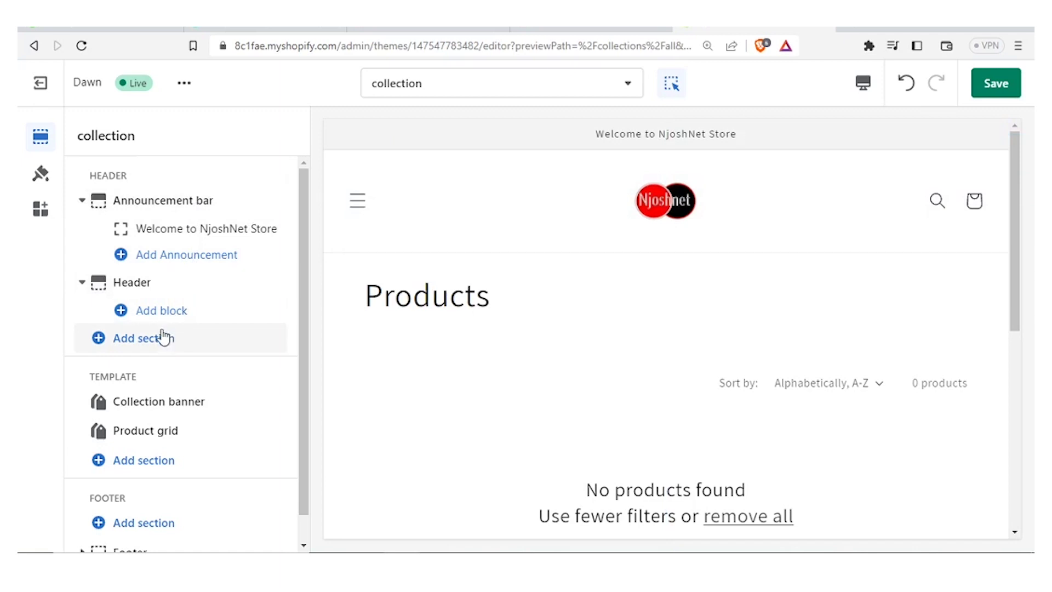
Check which sections the header group can add, then open the Header section's settings
{"action": "left_click", "coordinate": [158, 344]}
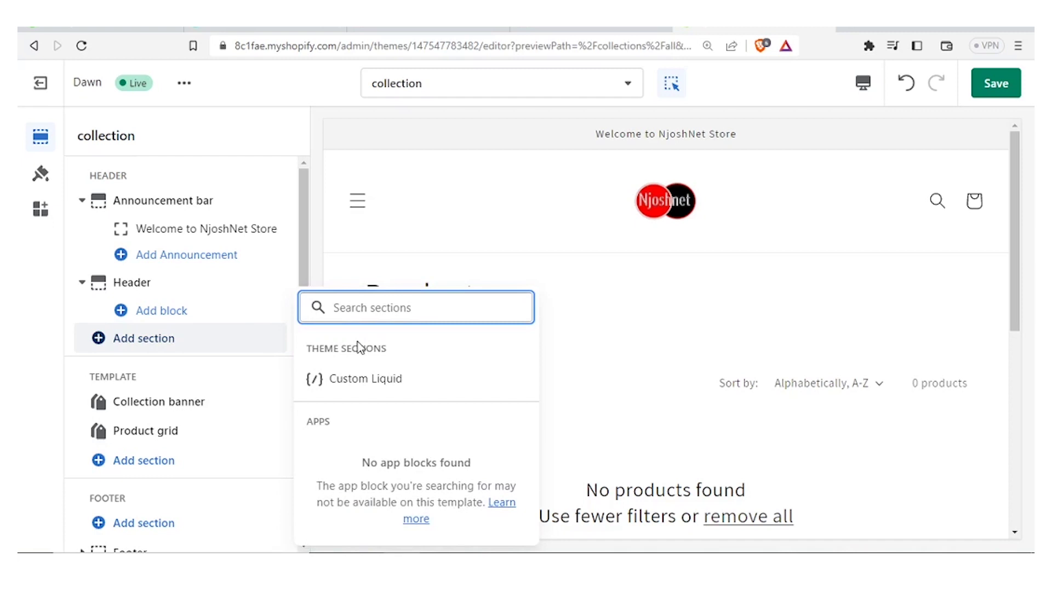
{"action": "left_click", "coordinate": [327, 248]}
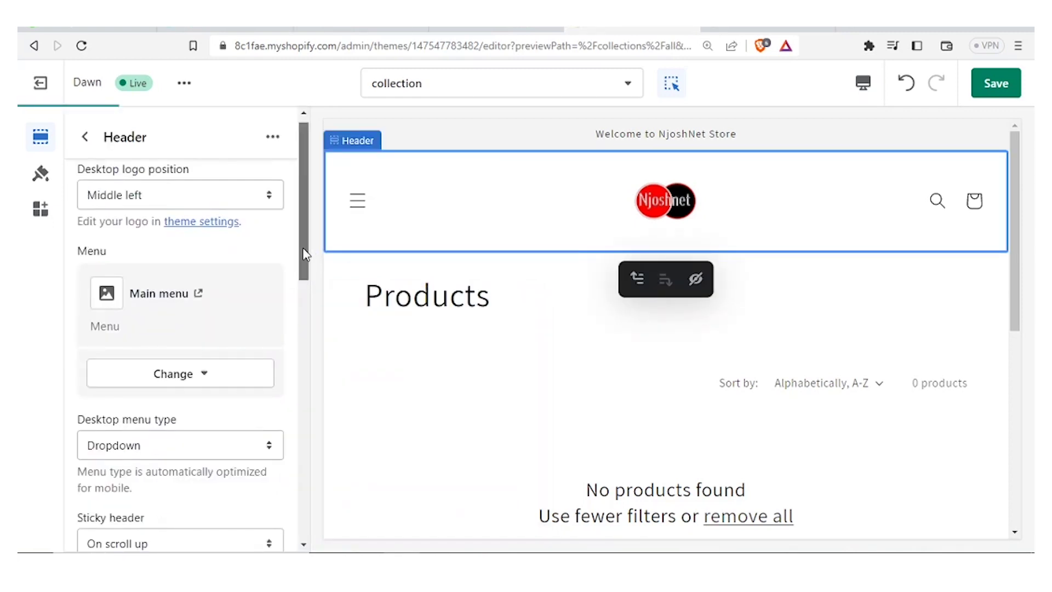
{"action": "scroll", "coordinate": [306, 244], "scroll_direction": "up", "scroll_amount": 1}
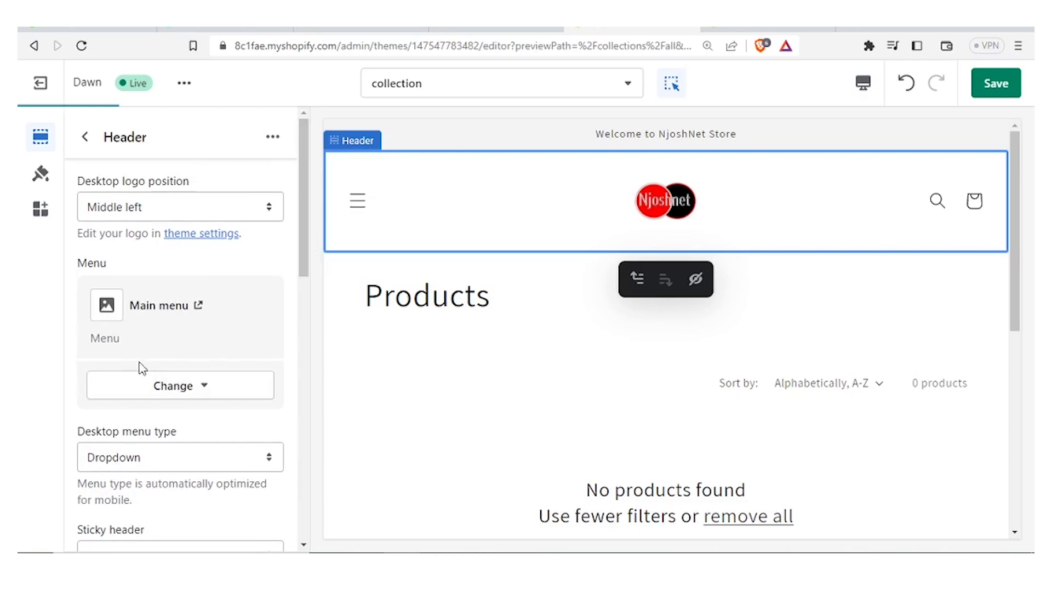
{"action": "left_click", "coordinate": [187, 398]}
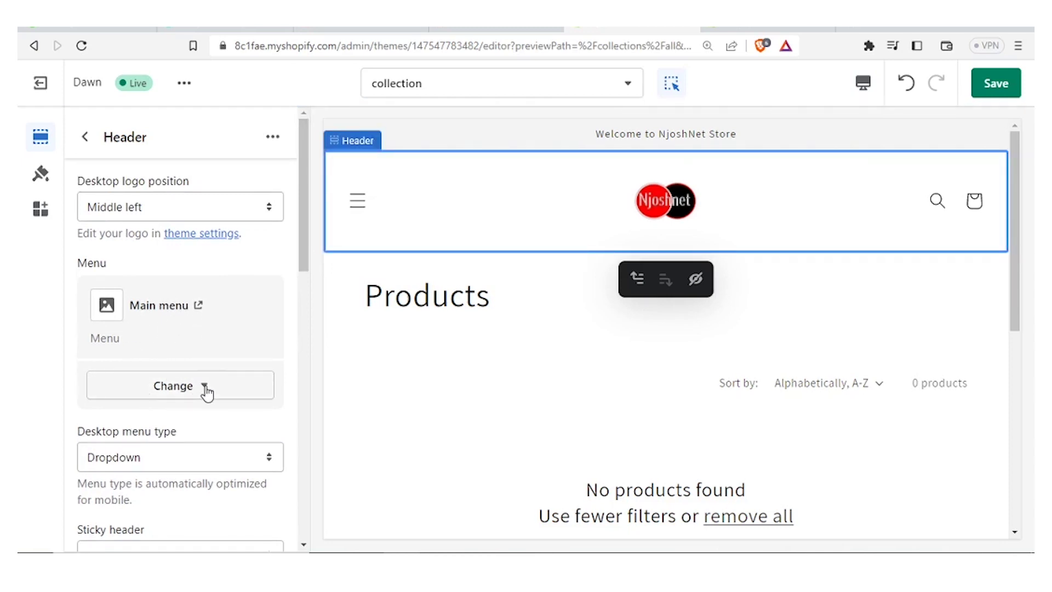
{"action": "left_click", "coordinate": [205, 393]}
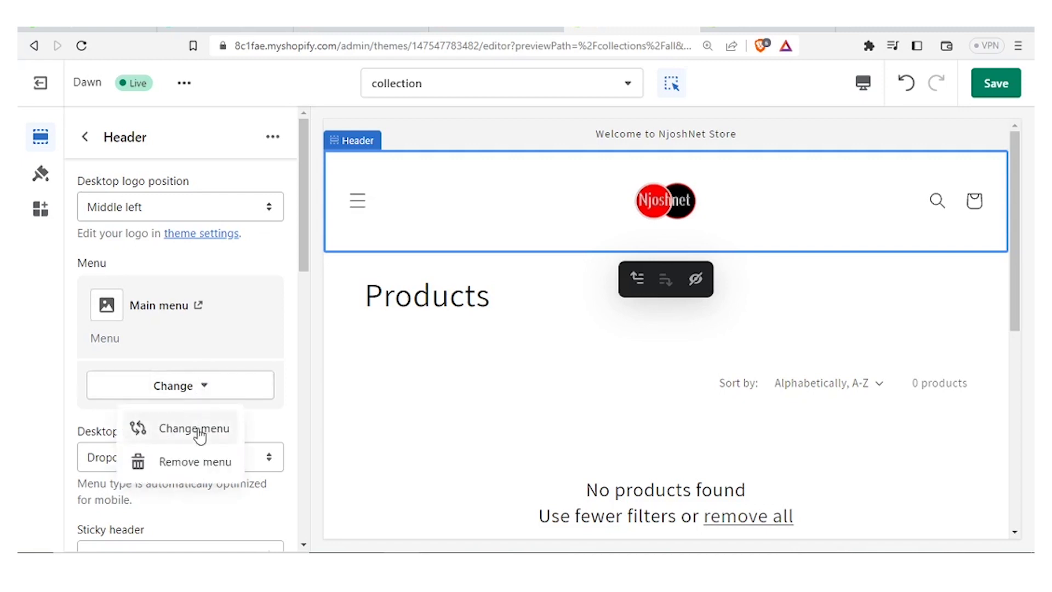
{"action": "left_click_drag", "start_coordinate": [297, 255], "coordinate": [299, 305]}
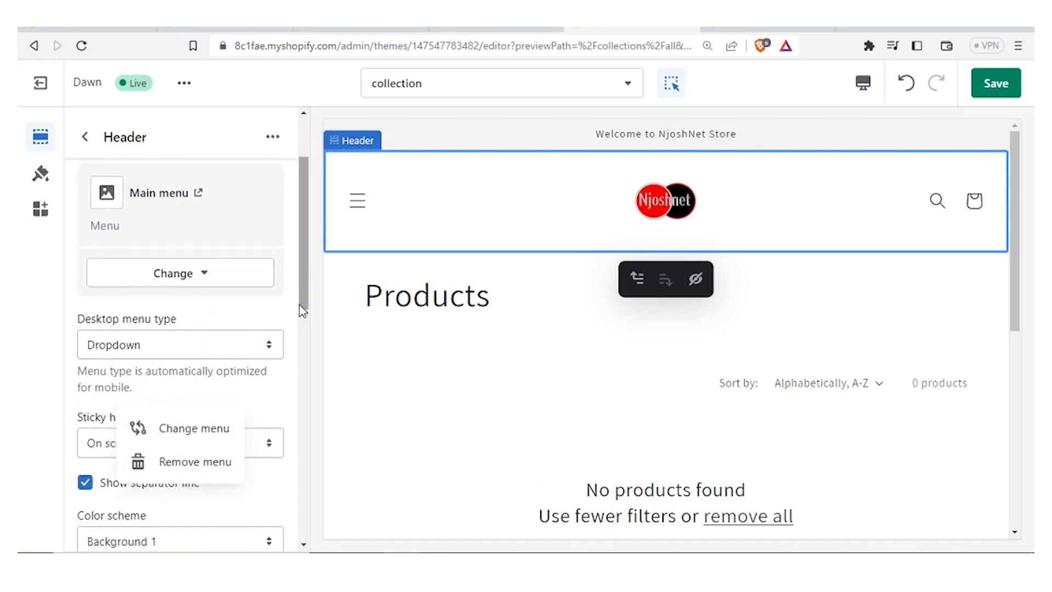
{"action": "left_click", "coordinate": [272, 351]}
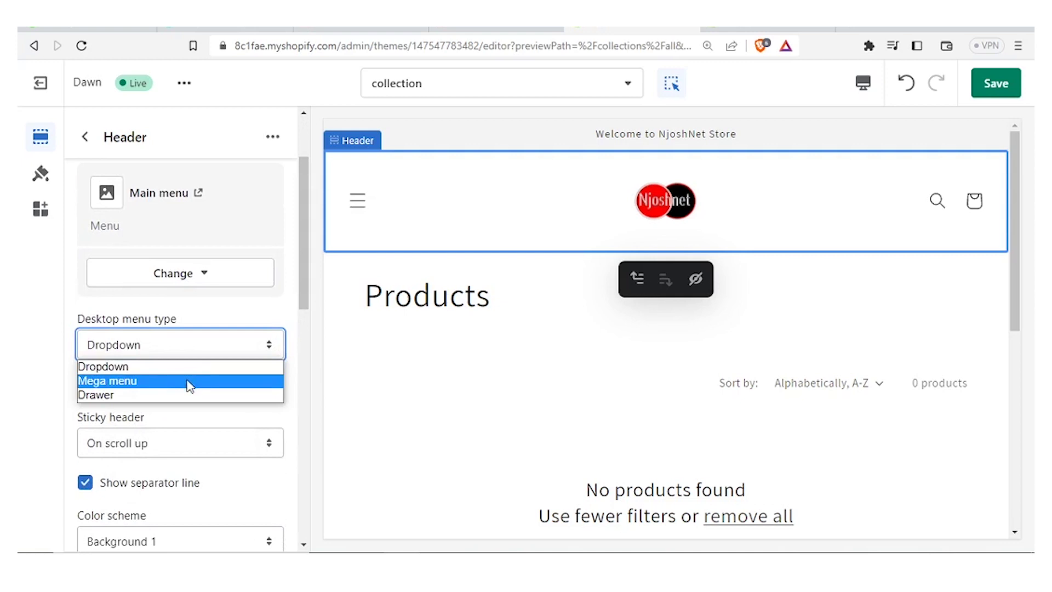
{"action": "left_click", "coordinate": [308, 300]}
{"action": "left_click_drag", "start_coordinate": [308, 300], "coordinate": [305, 337]}
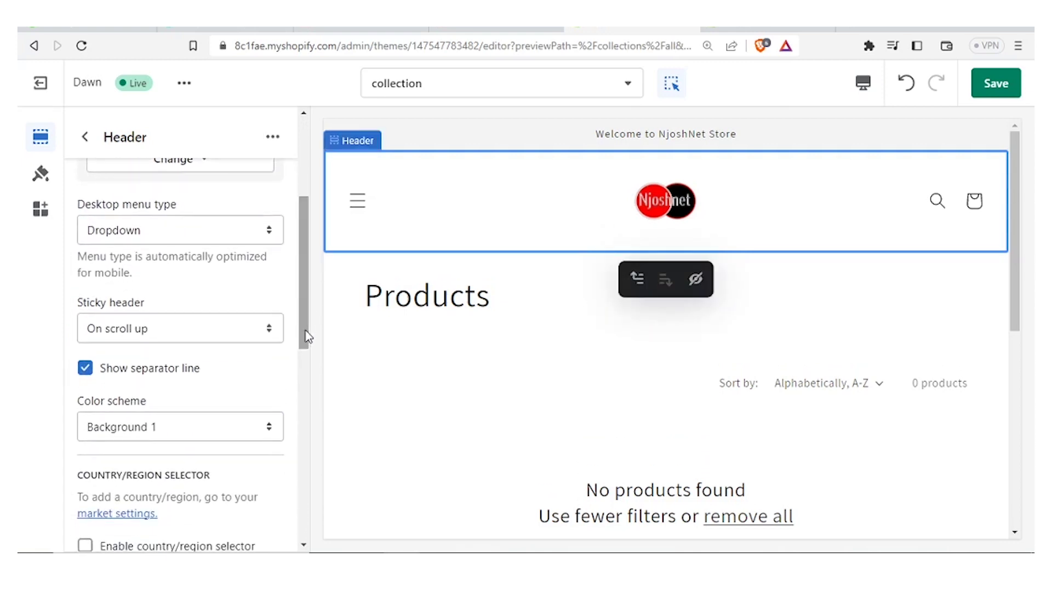
Try the sticky header set to Always, preview it, then set it to None
{"action": "left_click", "coordinate": [270, 332]}
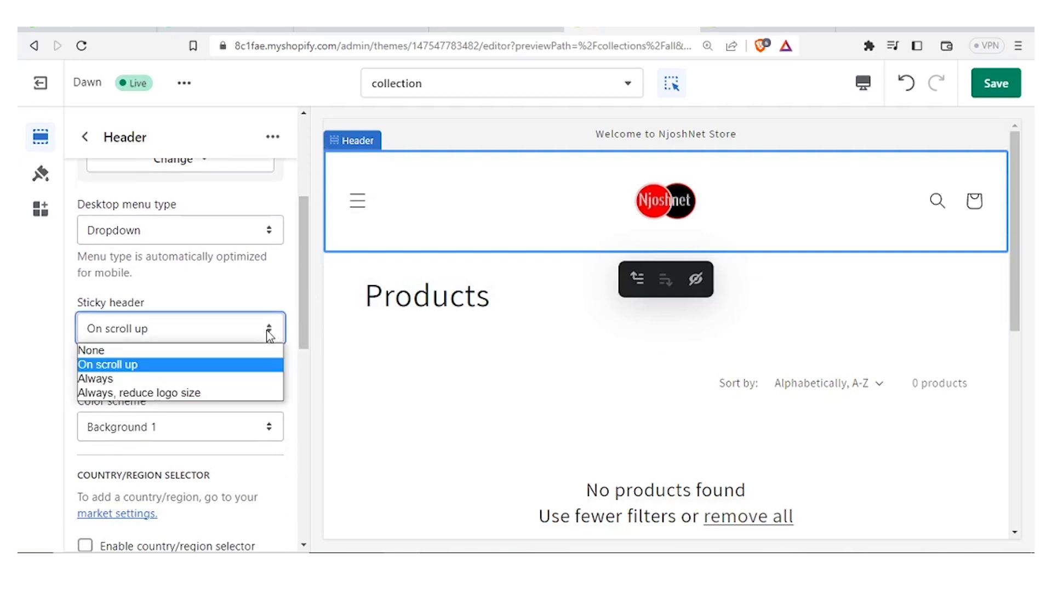
{"action": "left_click", "coordinate": [147, 378]}
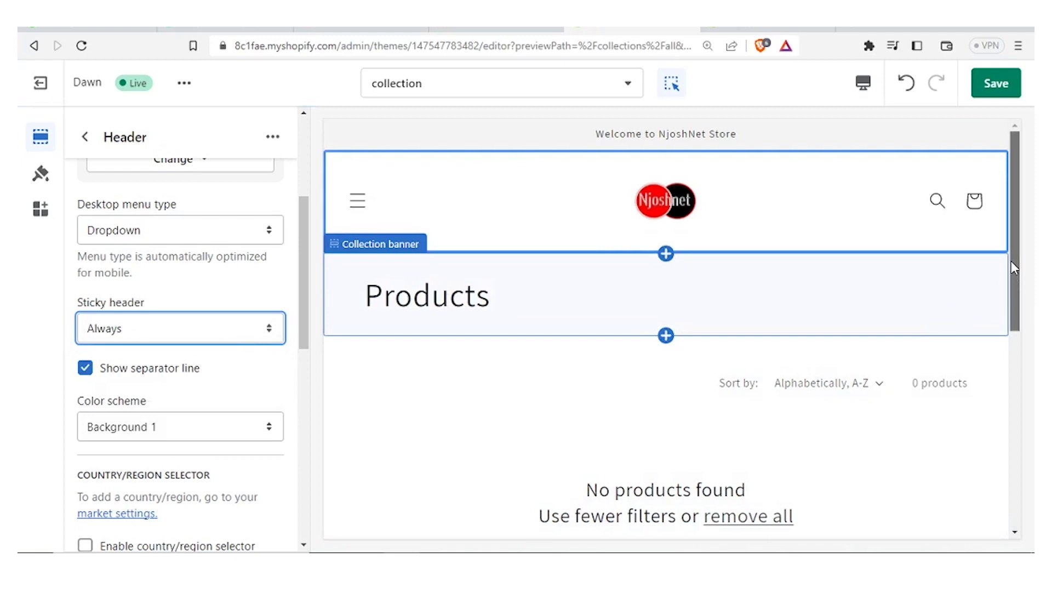
{"action": "left_click_drag", "start_coordinate": [1017, 307], "coordinate": [1023, 521]}
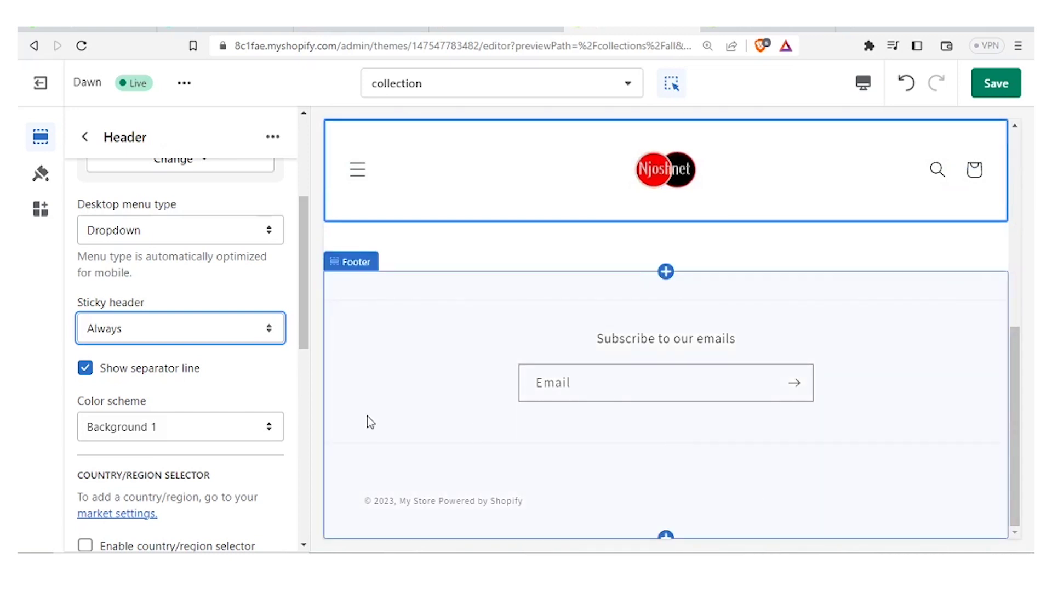
{"action": "left_click", "coordinate": [273, 333]}
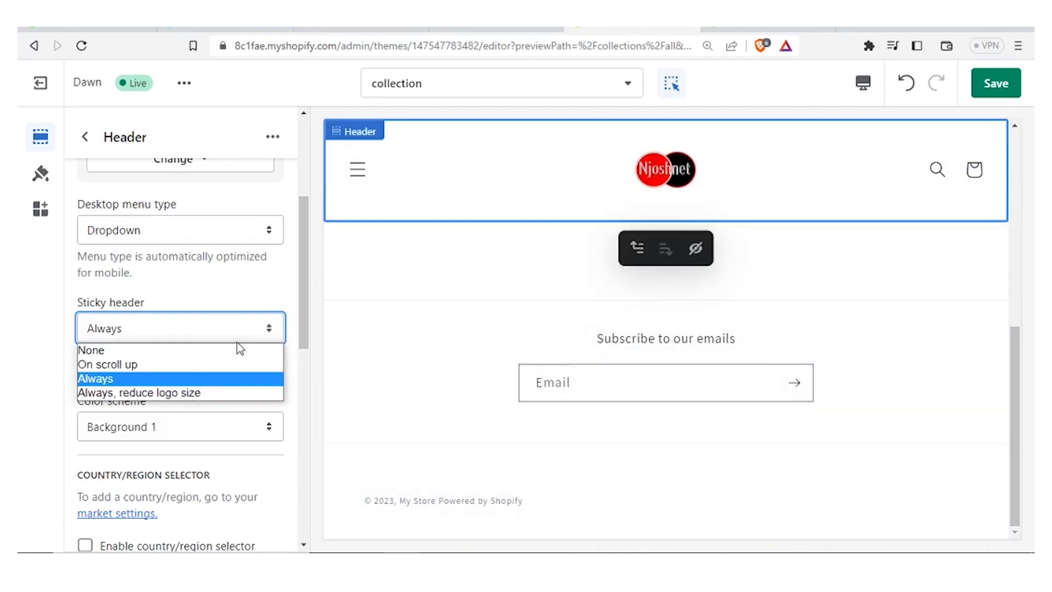
{"action": "left_click", "coordinate": [219, 349]}
{"action": "mouse_move", "coordinate": [1015, 226]}
{"action": "left_mouse_down"}
{"action": "mouse_move", "coordinate": [1016, 395]}
{"action": "mouse_move", "coordinate": [1000, 218]}
{"action": "left_mouse_up"}
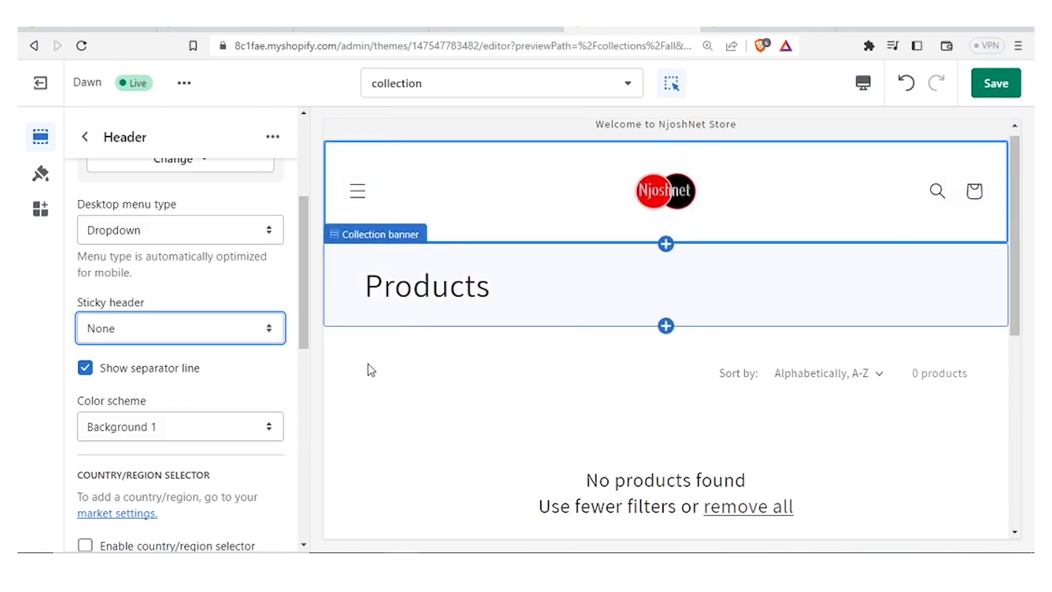
Set the header's colour scheme to Background 2
{"action": "left_click", "coordinate": [271, 427]}
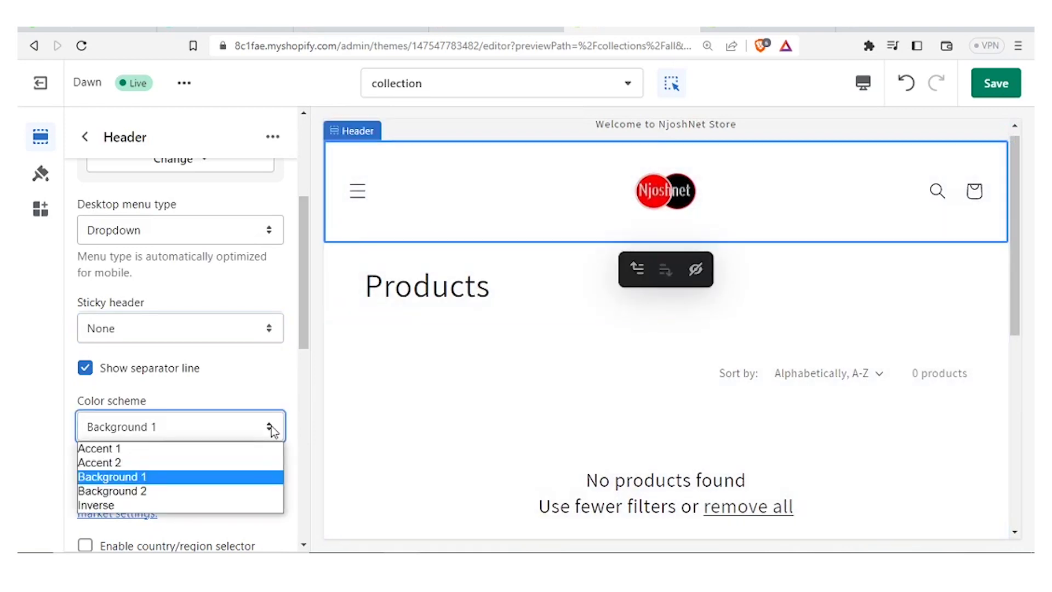
{"action": "left_click", "coordinate": [172, 491]}
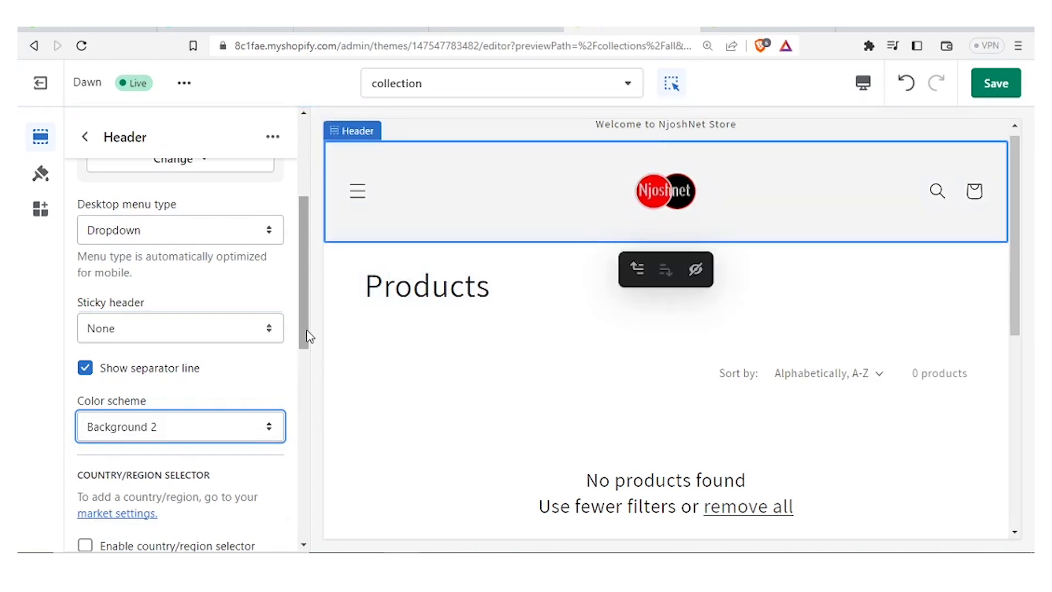
{"action": "left_click_drag", "start_coordinate": [303, 326], "coordinate": [311, 473]}
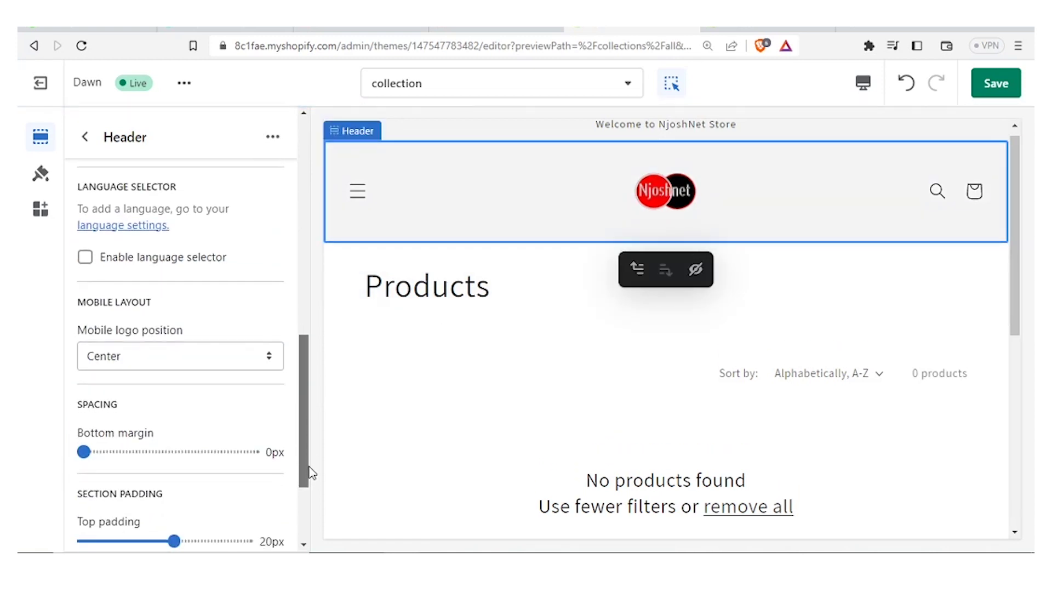
{"action": "left_click", "coordinate": [270, 361]}
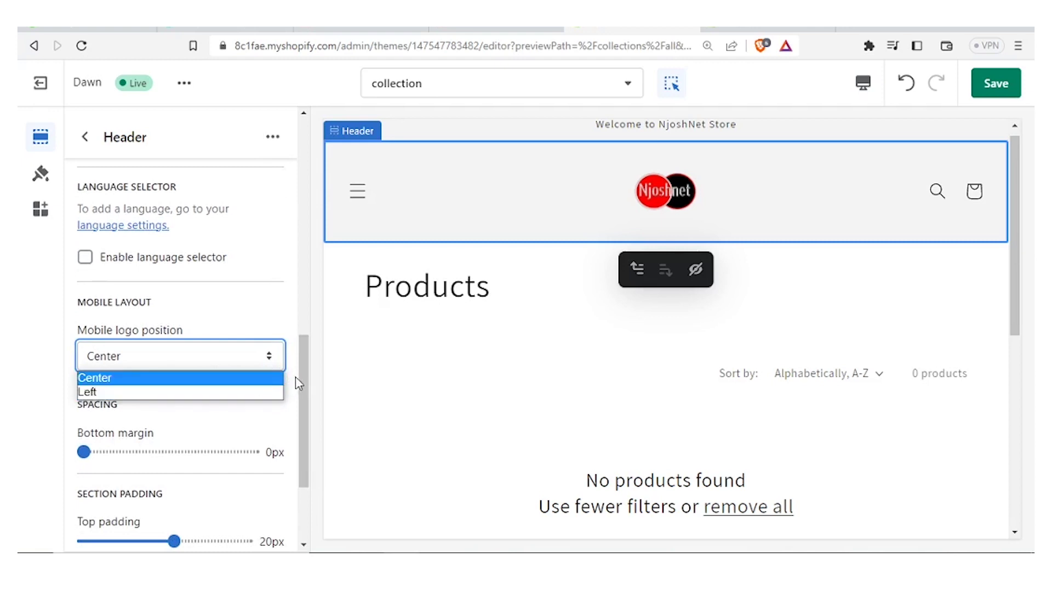
{"action": "left_click_drag", "start_coordinate": [305, 390], "coordinate": [301, 418]}
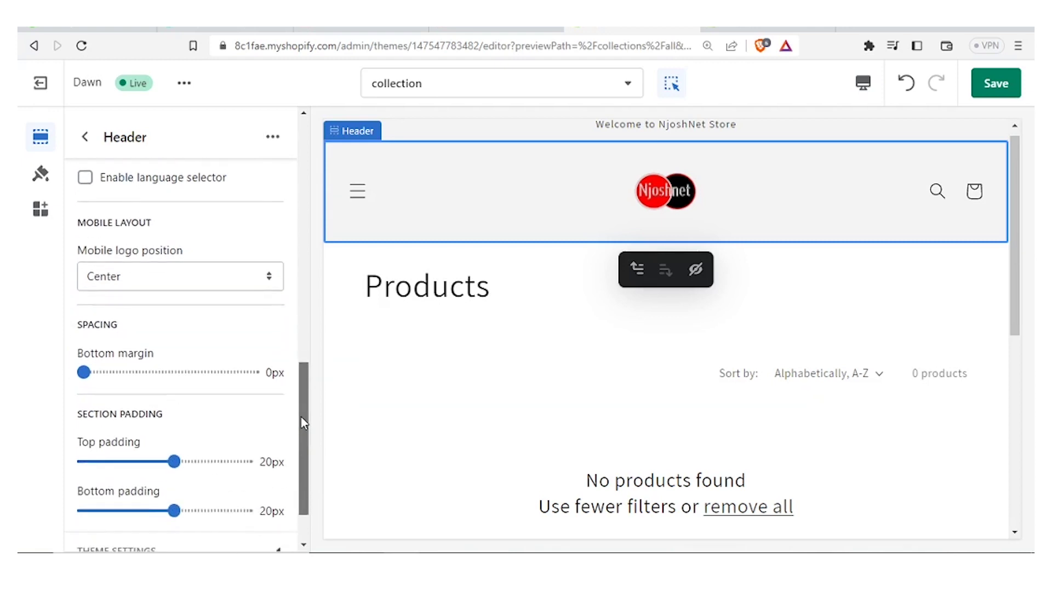
{"action": "left_click_drag", "start_coordinate": [307, 377], "coordinate": [305, 432]}
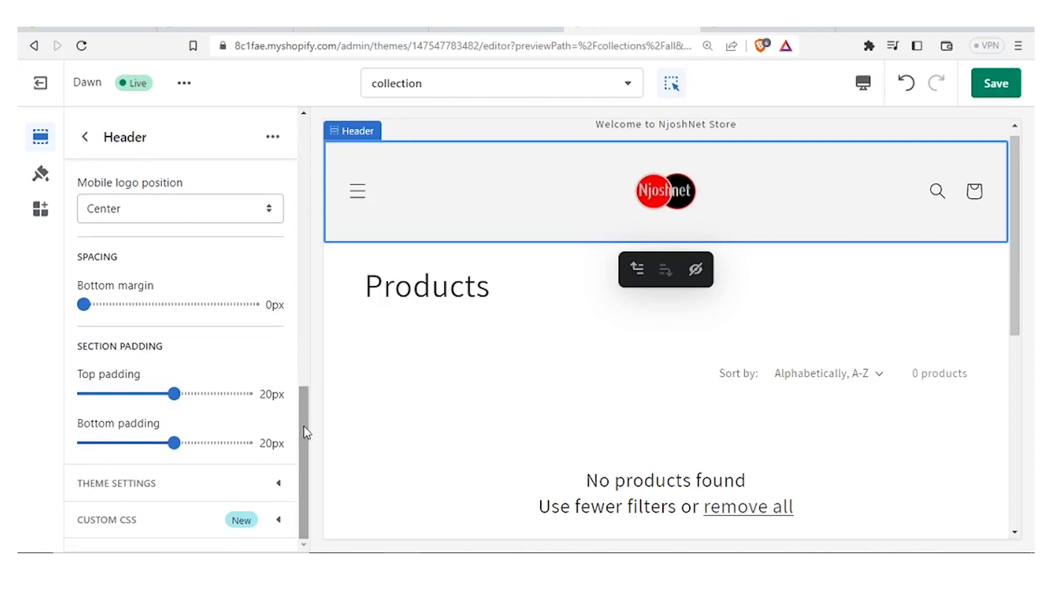